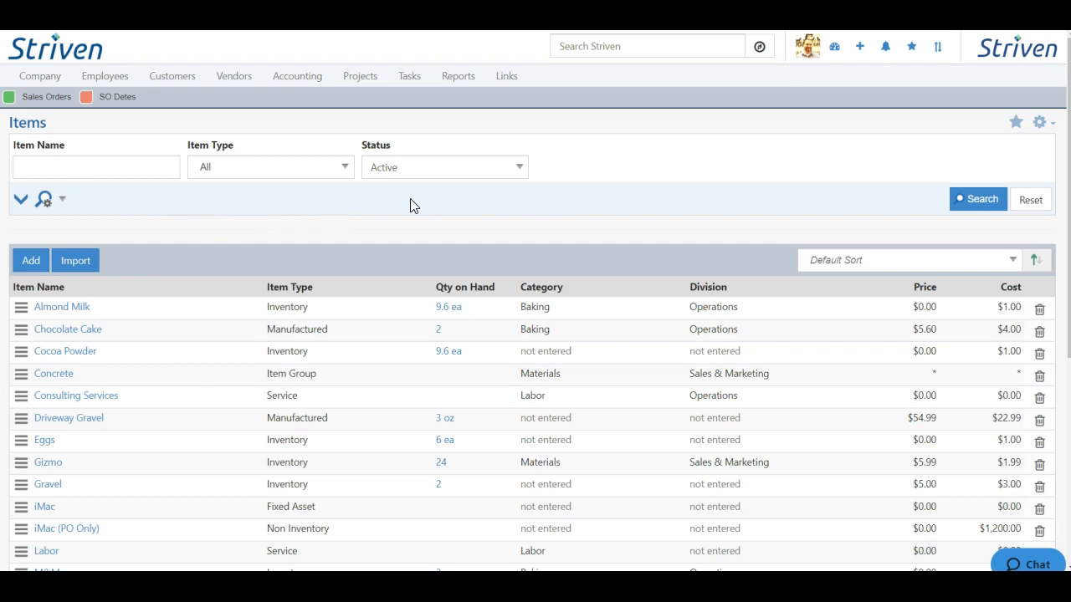
# Expand the item search filters and examine the options for name, type, status, category, manufacturer, division, part number and batch ID.
pyautogui.click(21, 202)
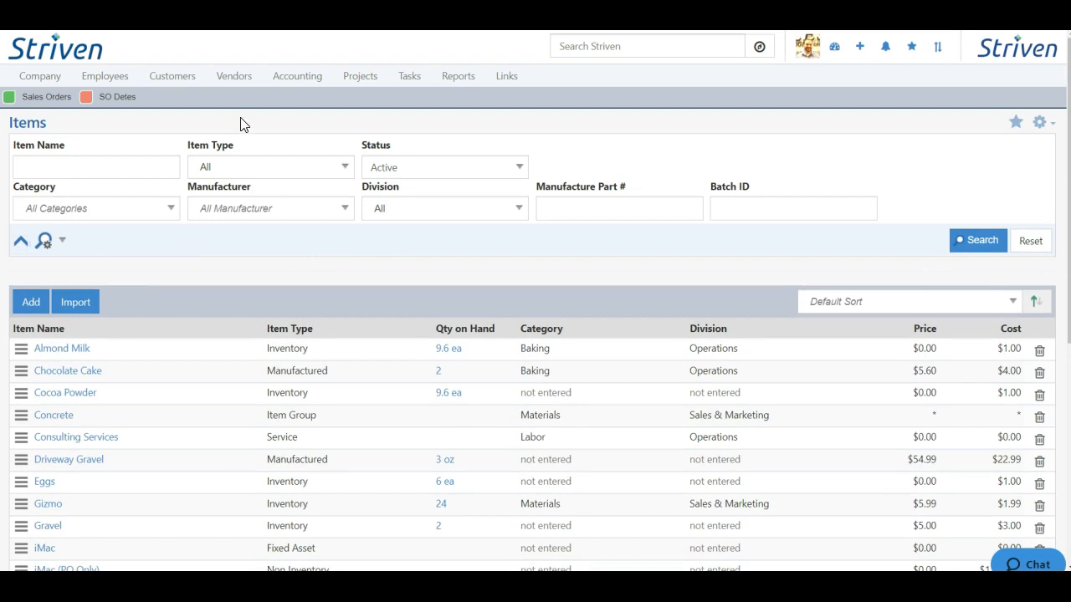
pyautogui.click(72, 164)
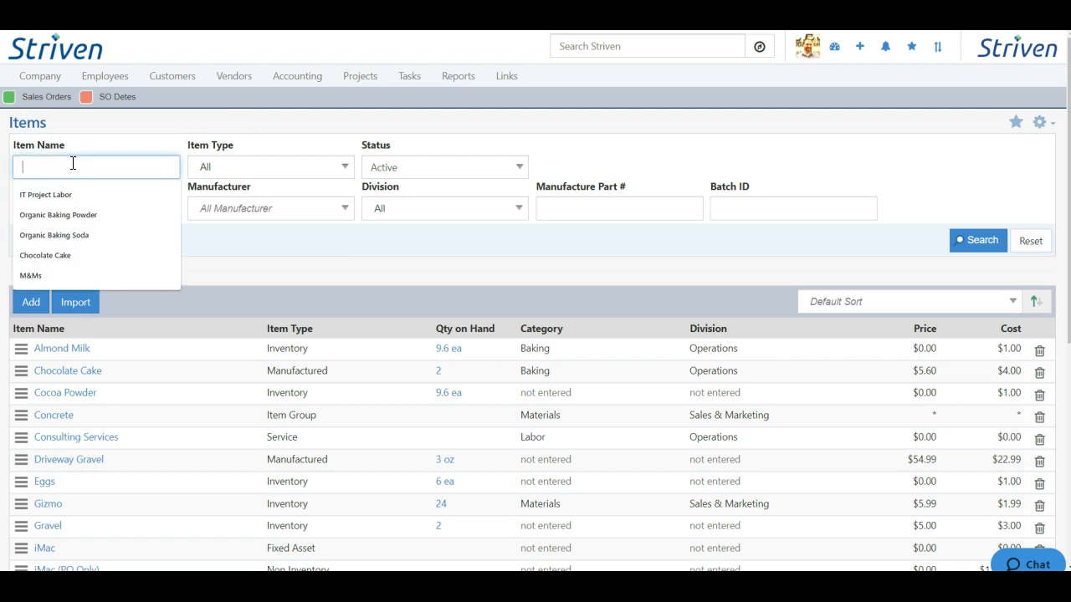
pyautogui.click(298, 169)
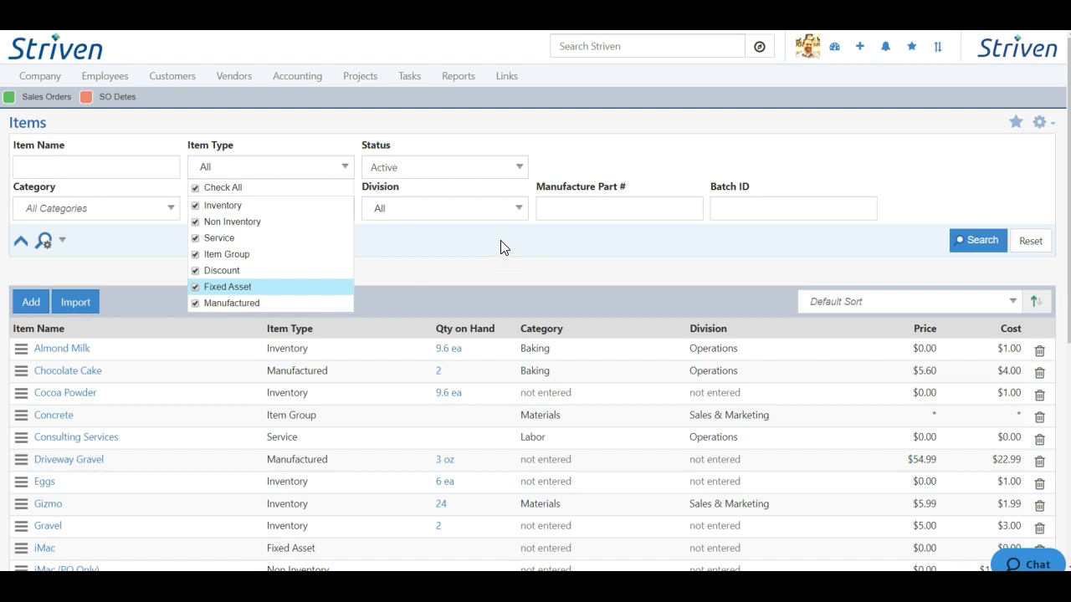
pyautogui.click(428, 170)
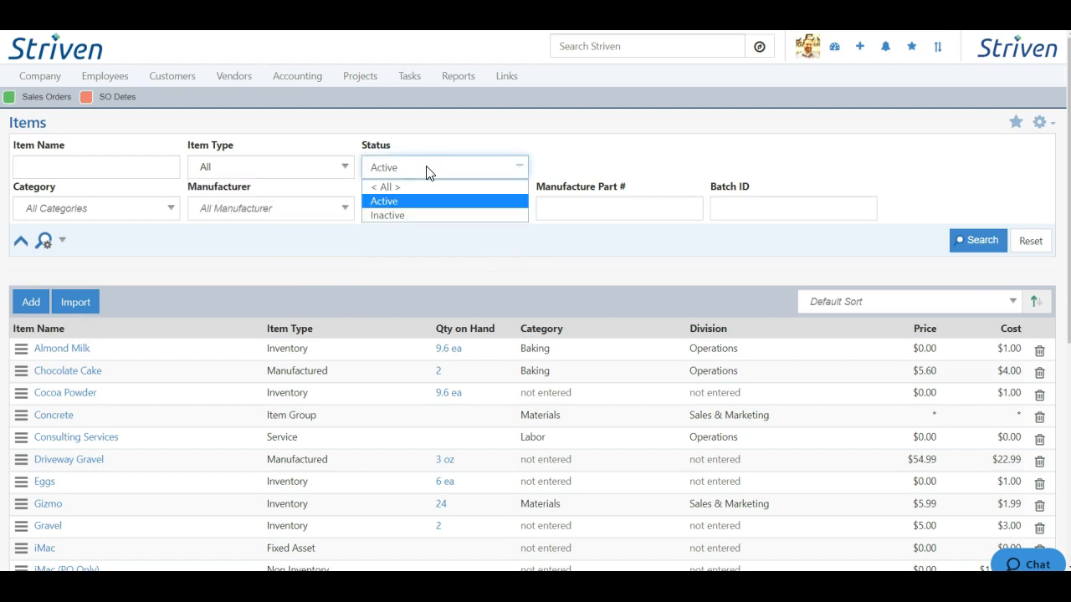
pyautogui.click(600, 151)
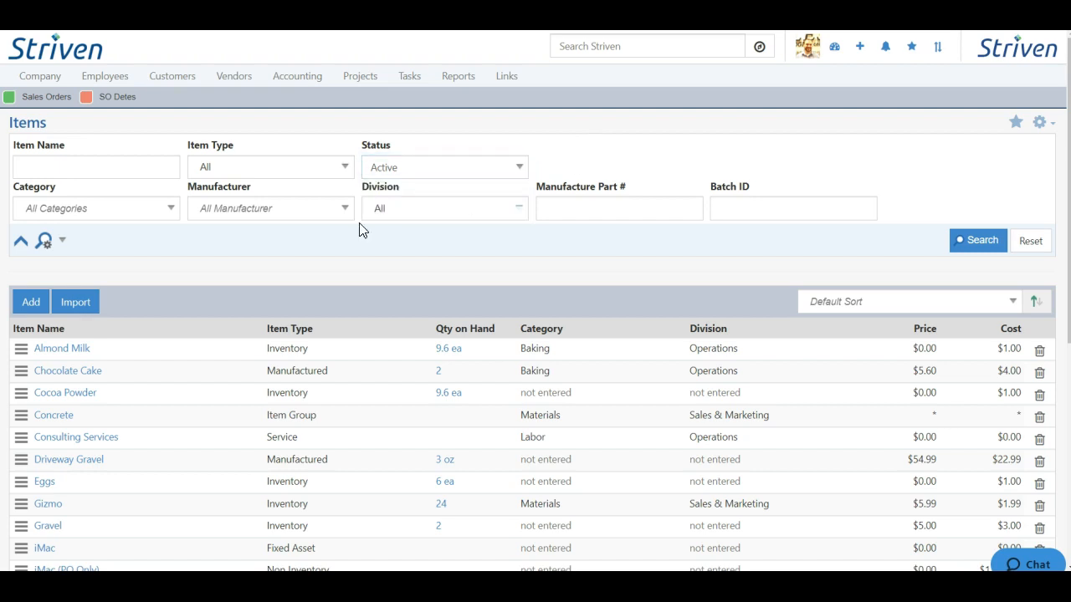
pyautogui.click(114, 214)
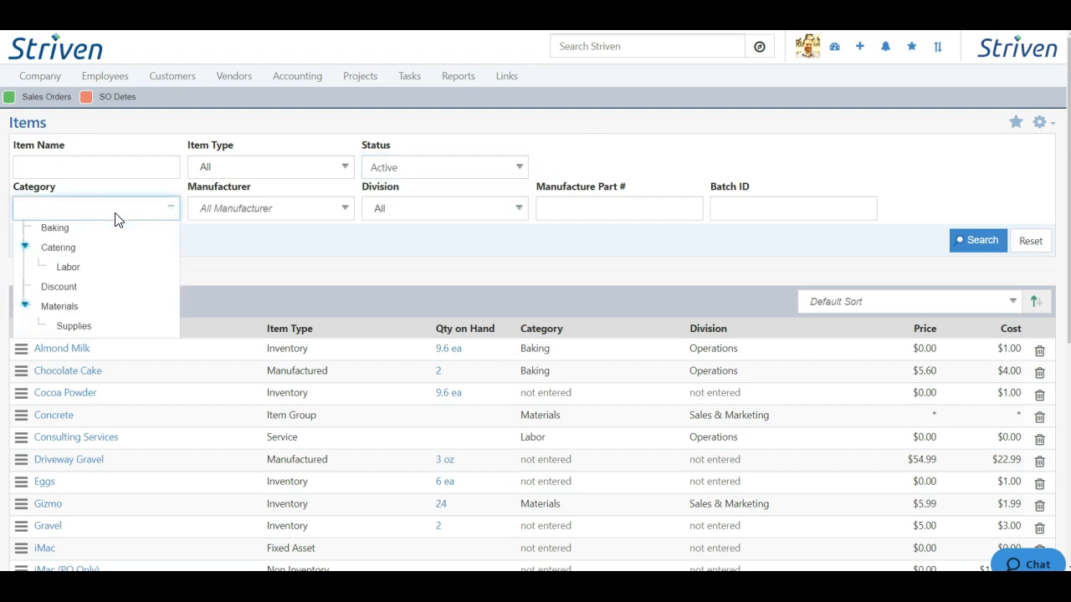
pyautogui.click(274, 210)
pyautogui.click(444, 215)
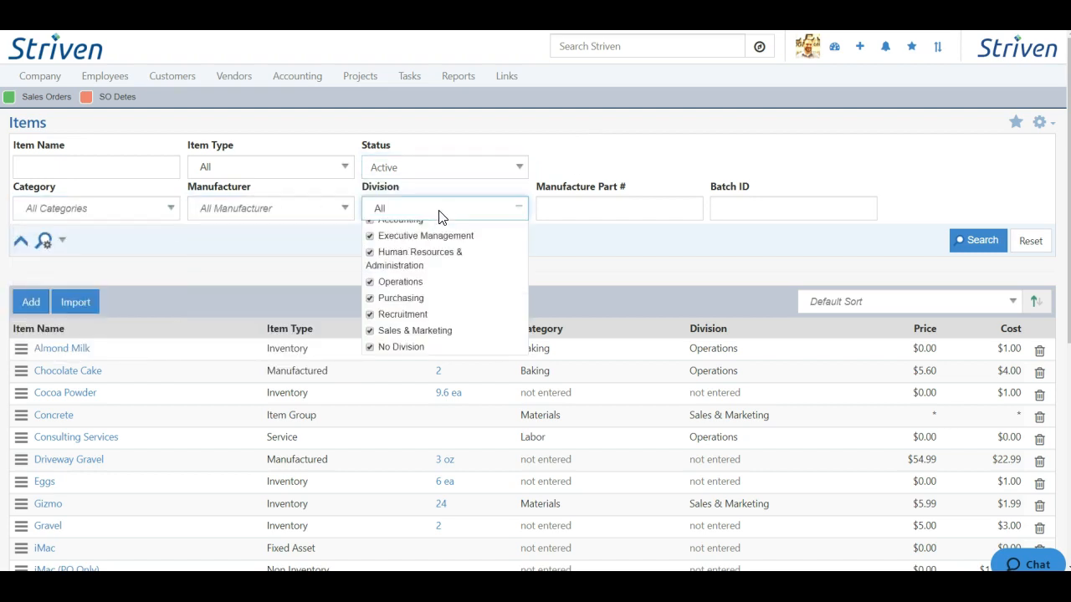
pyautogui.click(646, 208)
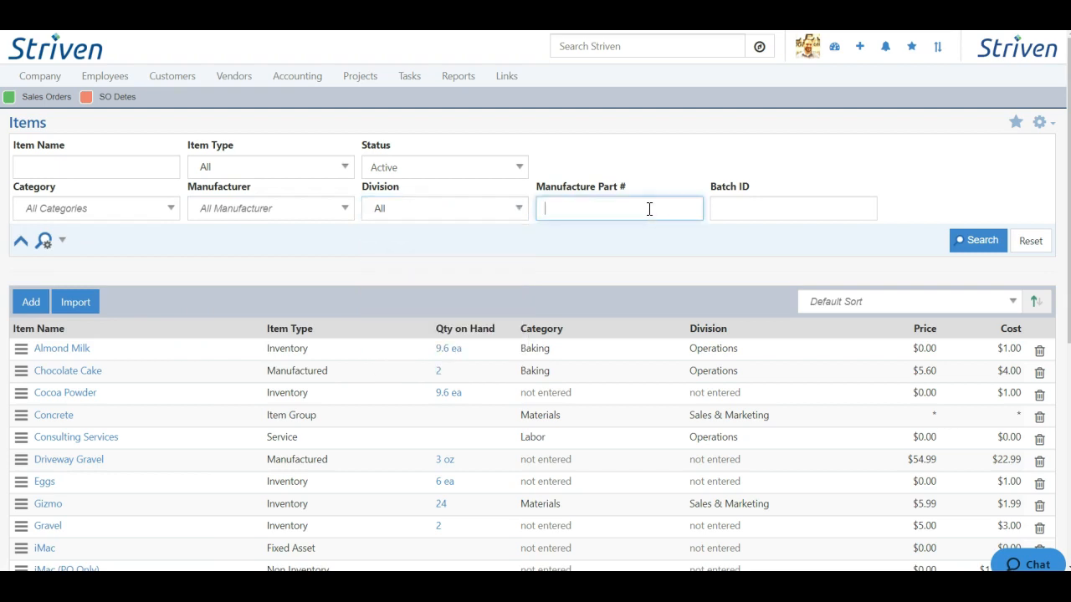
pyautogui.click(760, 210)
pyautogui.click(614, 246)
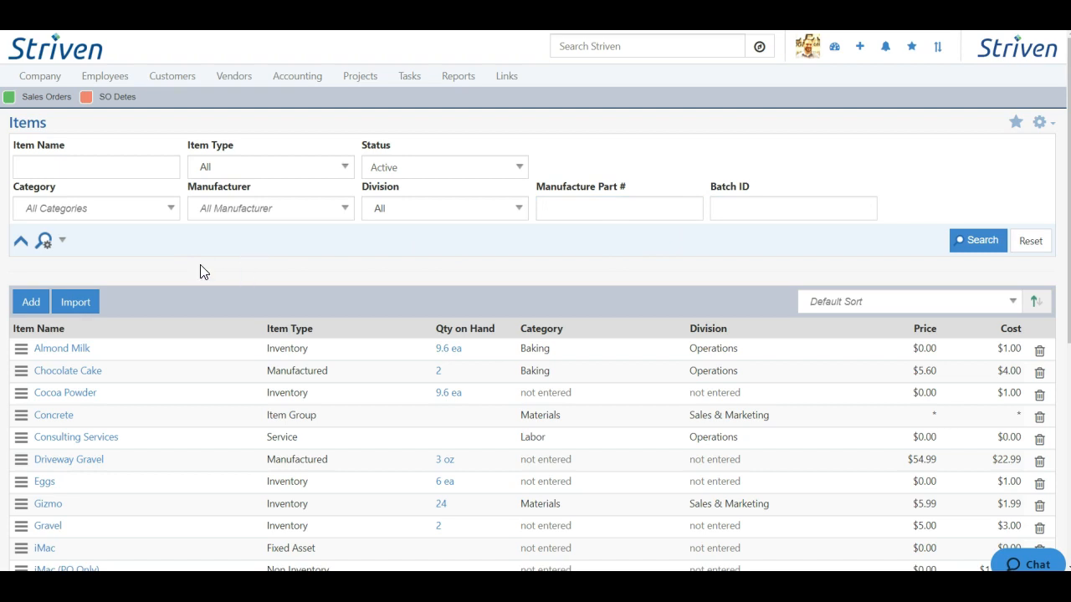
# Start adding a new item with the type Non Inventory and review its pricing, shipping and accounting fields.
pyautogui.click(31, 304)
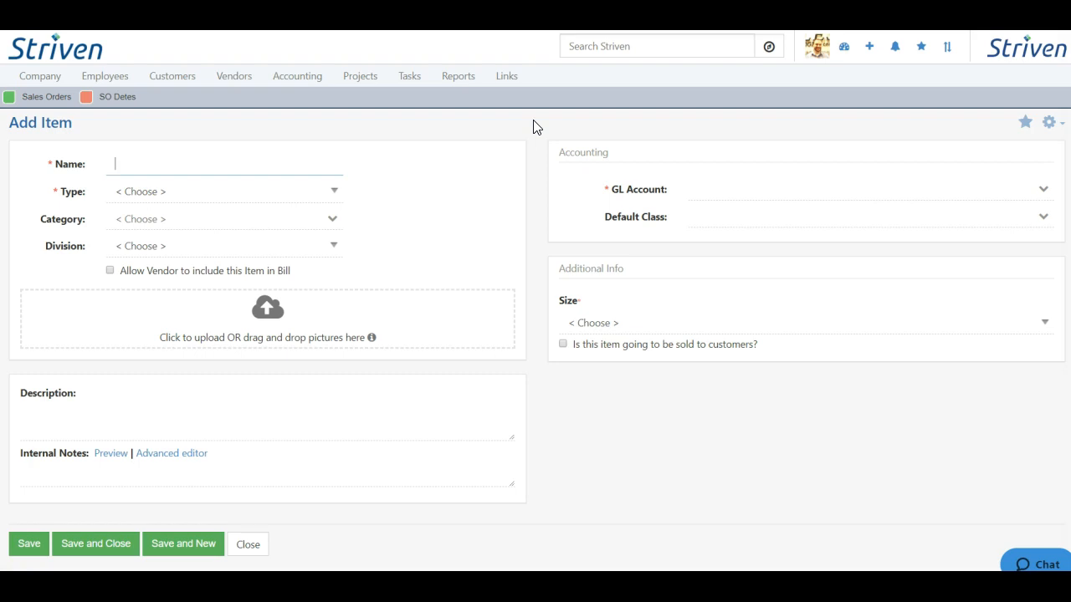
pyautogui.click(519, 189)
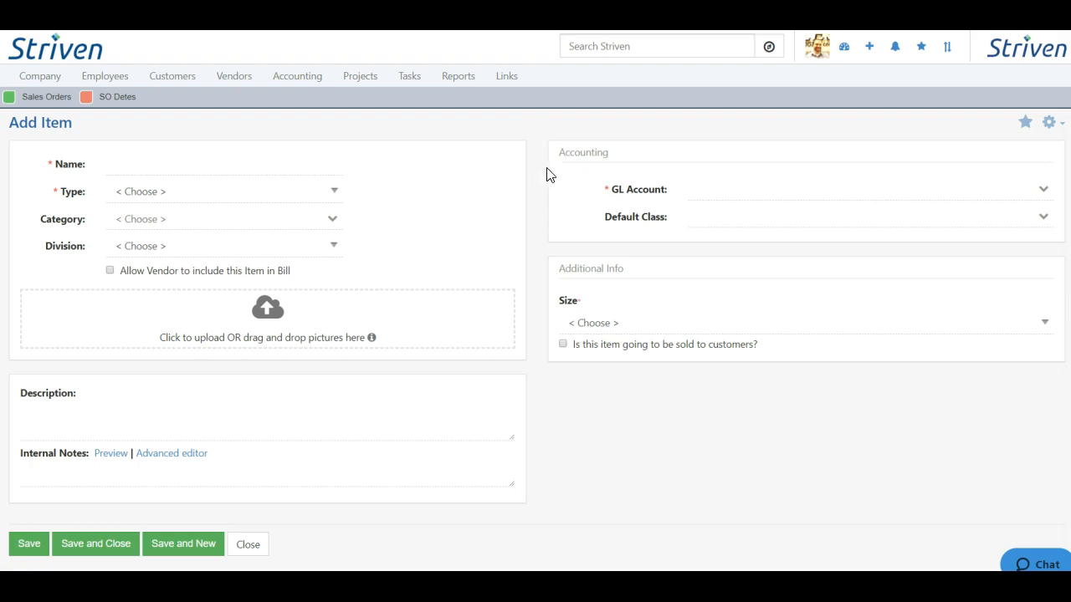
pyautogui.click(199, 194)
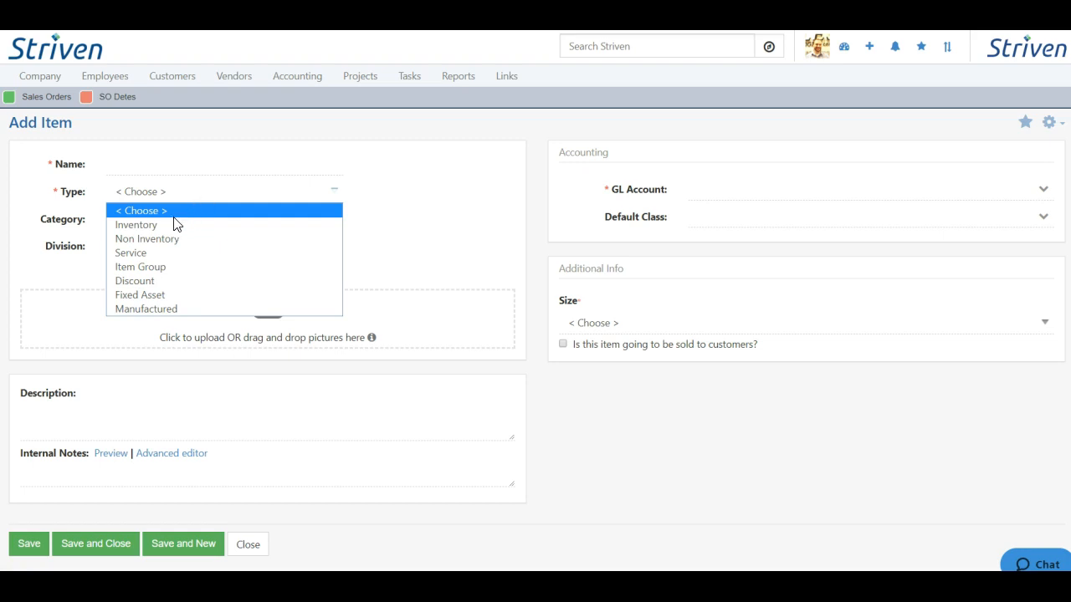
pyautogui.click(221, 242)
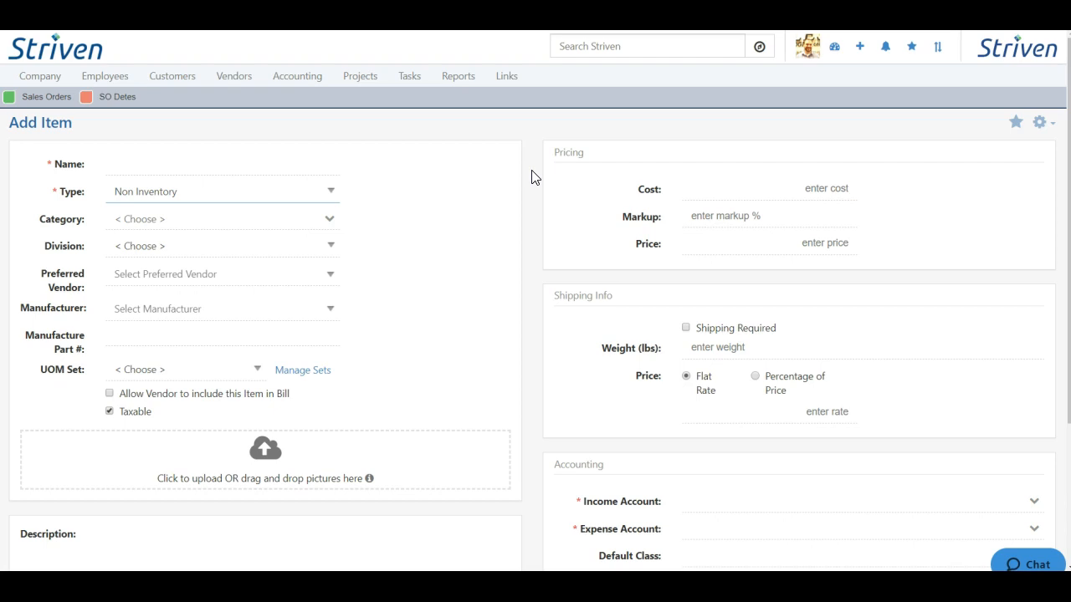
pyautogui.scroll(-1, 533, 171)
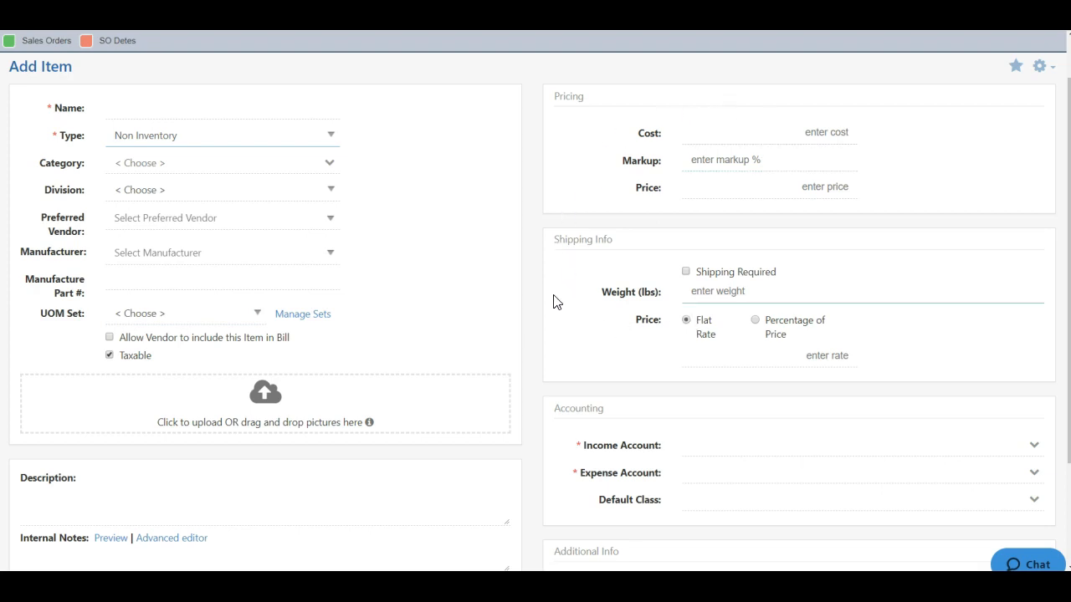
pyautogui.scroll(-2, 552, 301)
pyautogui.scroll(3, 598, 406)
pyautogui.scroll(-3, 597, 410)
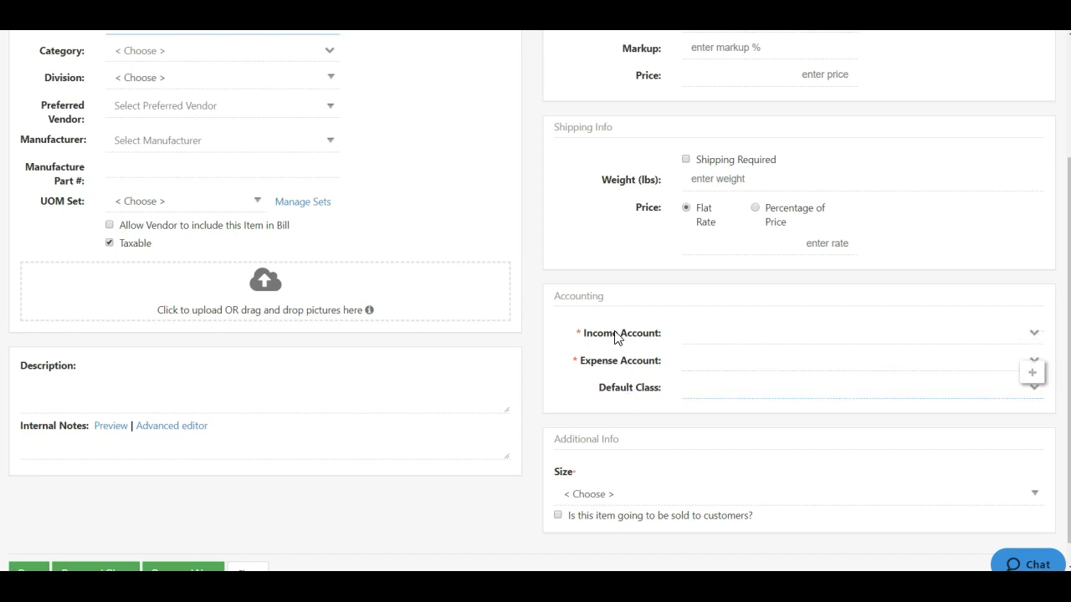
# Change the new item's type to Service and review the fields it offers.
pyautogui.scroll(3, 545, 296)
pyautogui.click(154, 199)
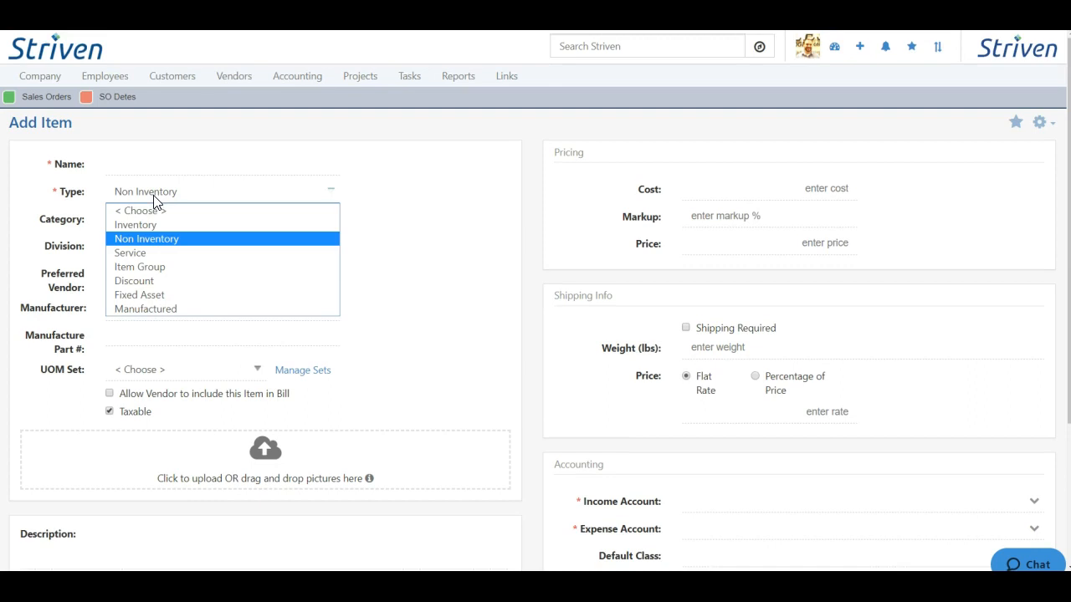
pyautogui.click(147, 252)
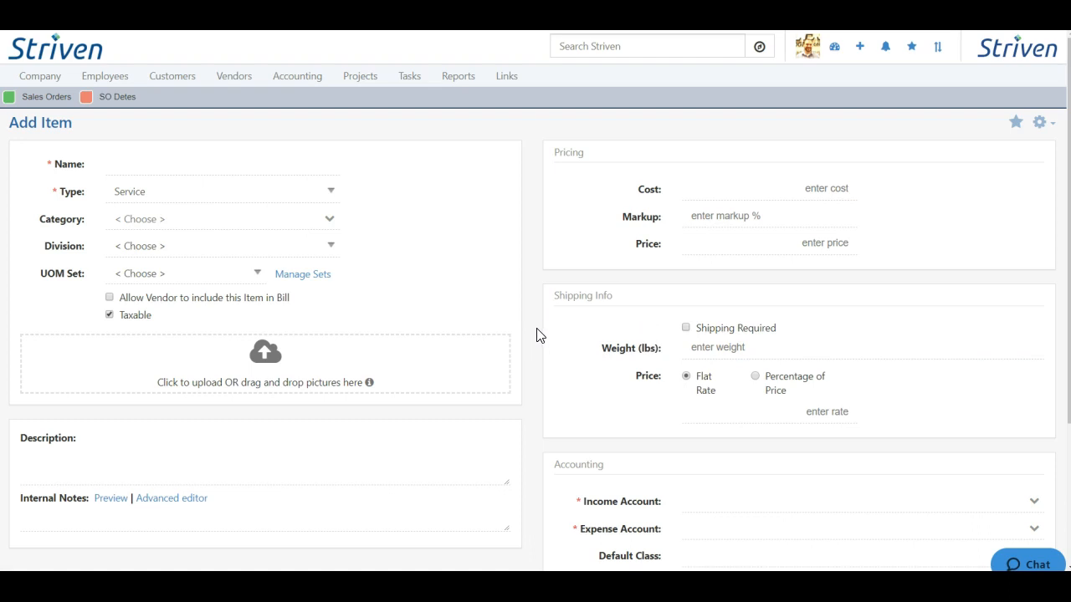
pyautogui.scroll(-2, 536, 353)
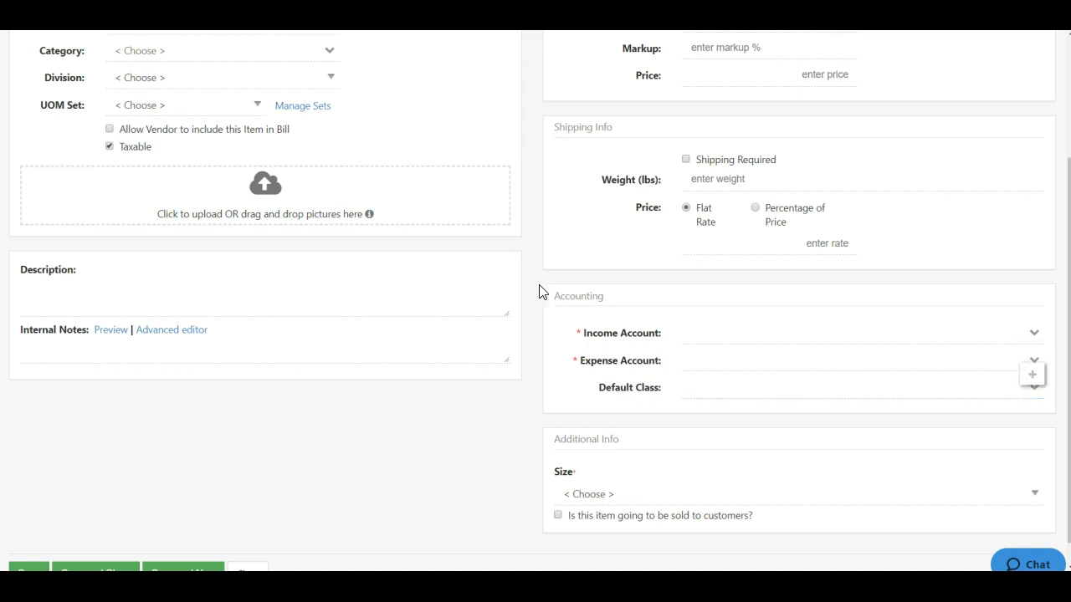
# Change the new item's type to Item Group.
pyautogui.scroll(2, 533, 273)
pyautogui.scroll(1, 535, 273)
pyautogui.click(149, 146)
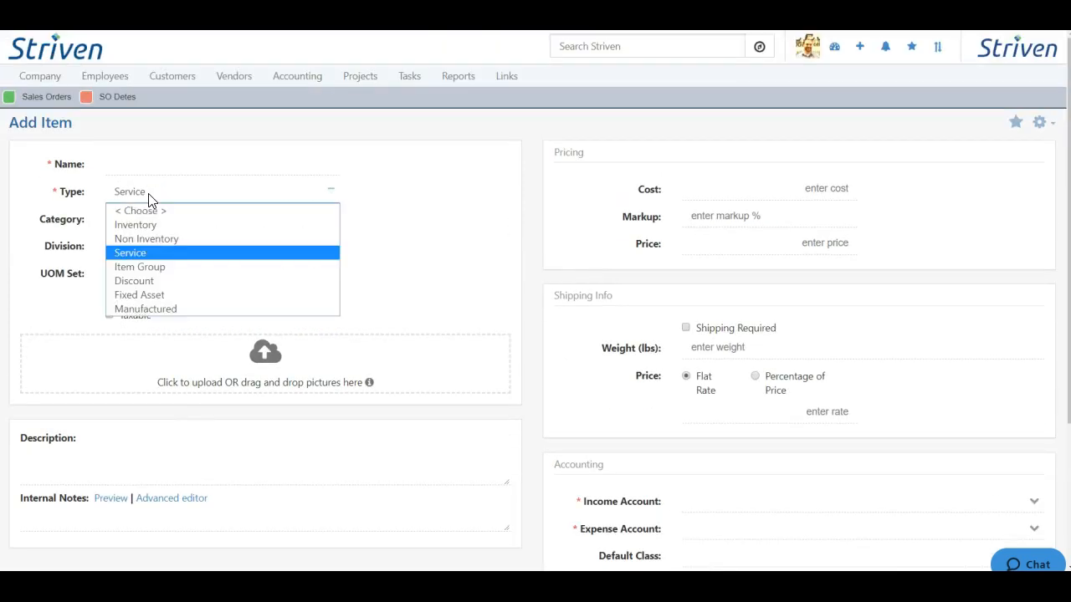
pyautogui.click(152, 267)
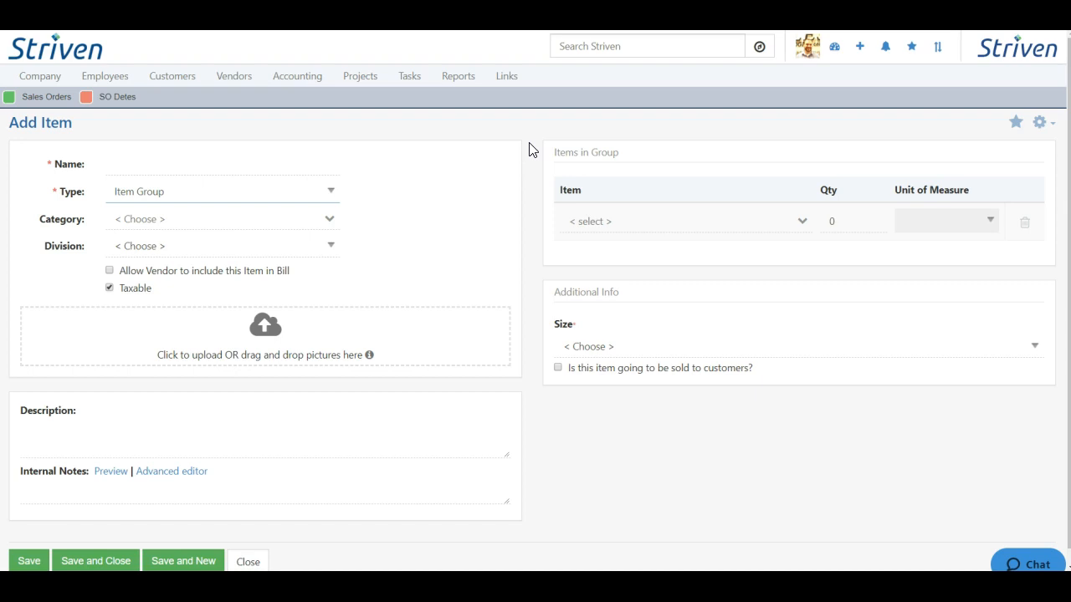
# Add Eggs, Materials, Labor and Manufactured to the items in the group.
pyautogui.click(633, 221)
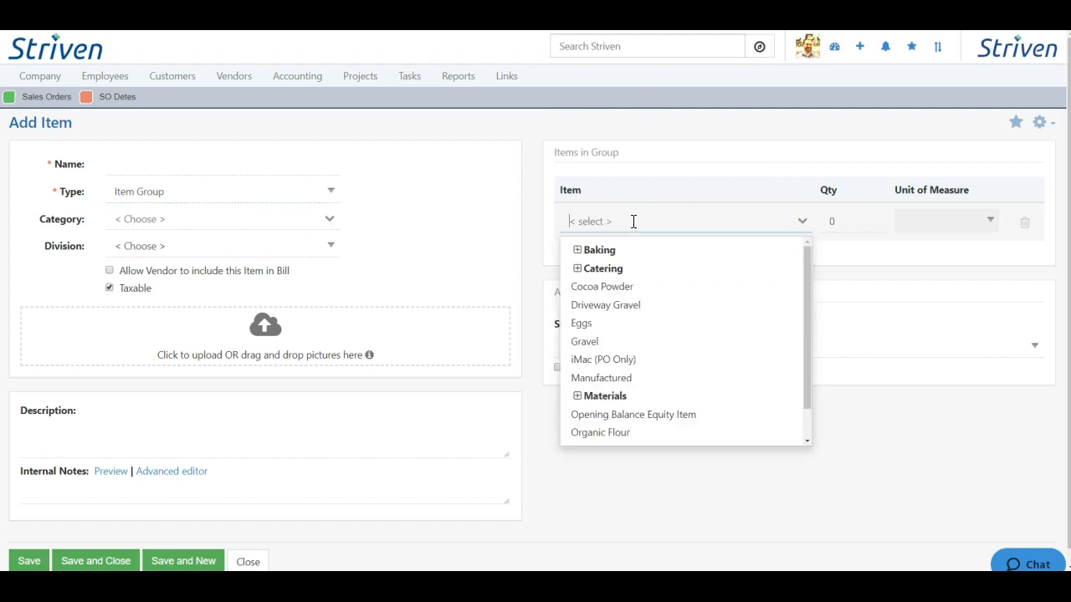
pyautogui.click(593, 325)
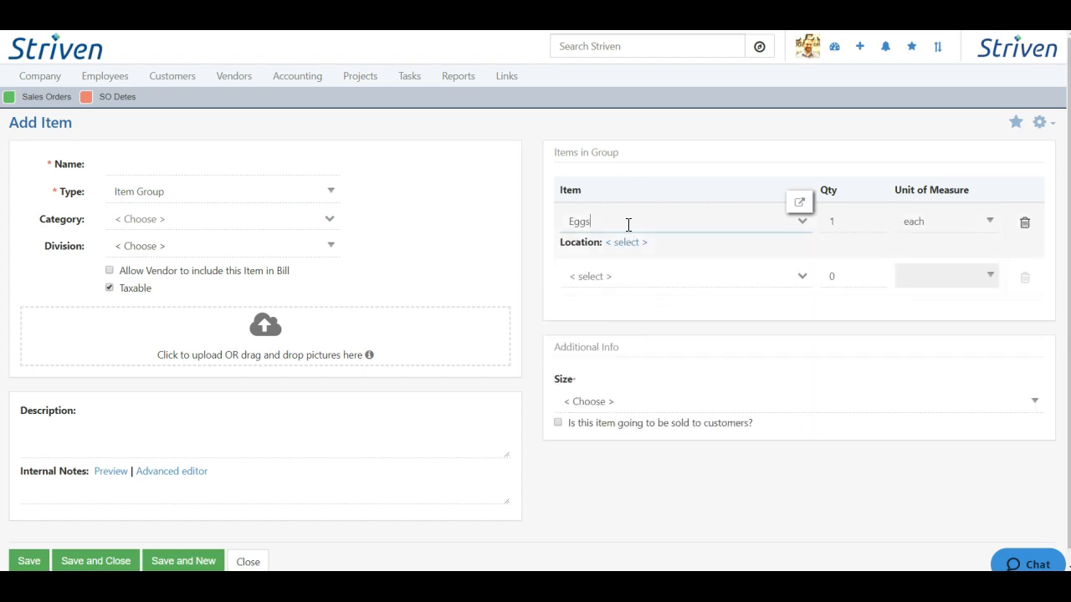
pyautogui.click(633, 277)
pyautogui.click(621, 494)
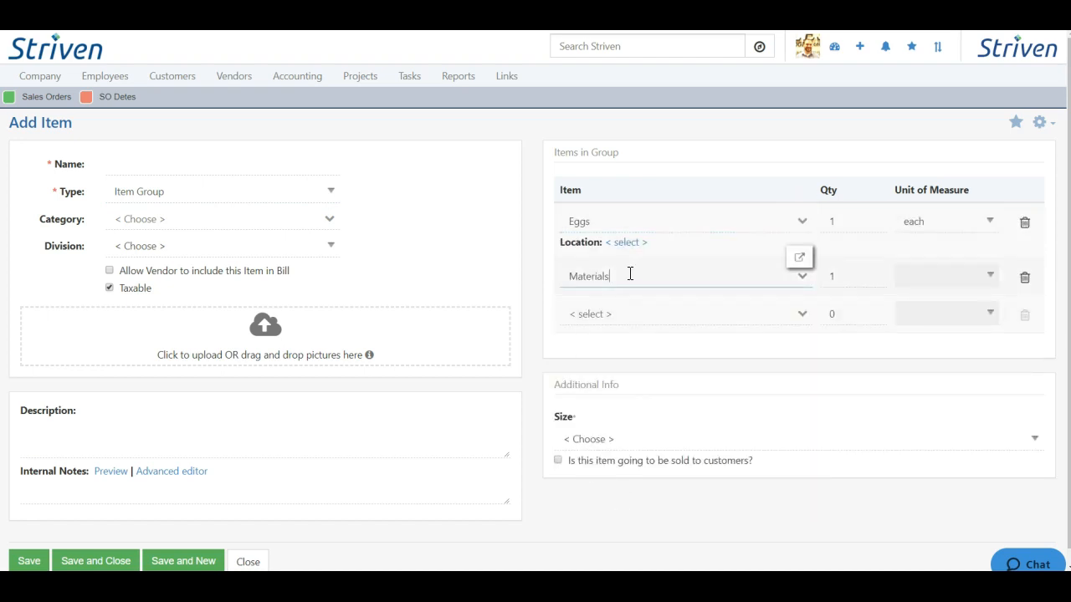
pyautogui.click(622, 316)
pyautogui.click(597, 379)
pyautogui.click(619, 418)
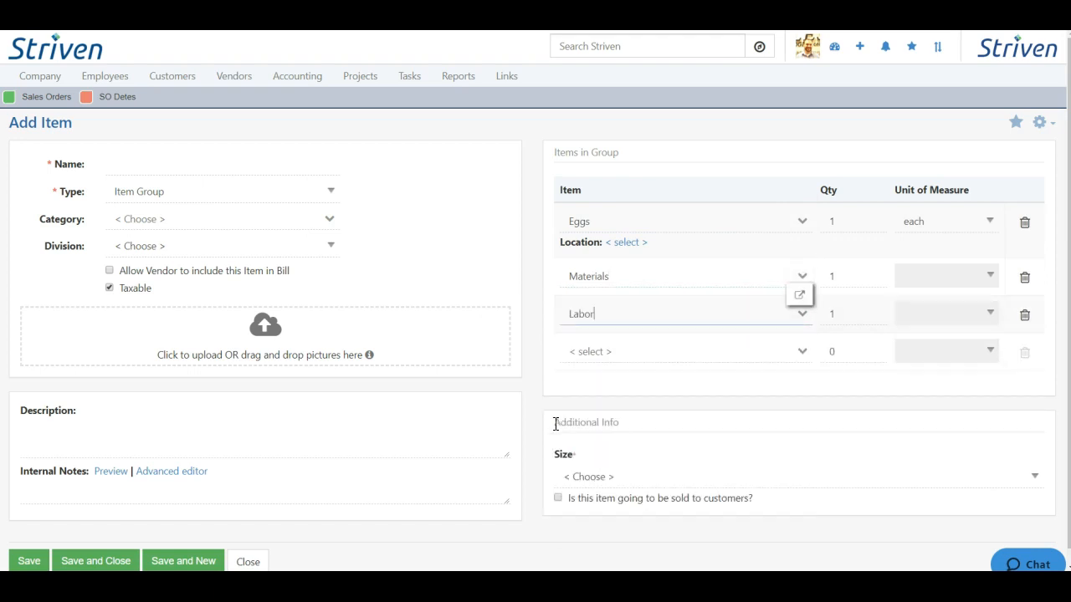
pyautogui.click(602, 351)
pyautogui.scroll(-1, 580, 417)
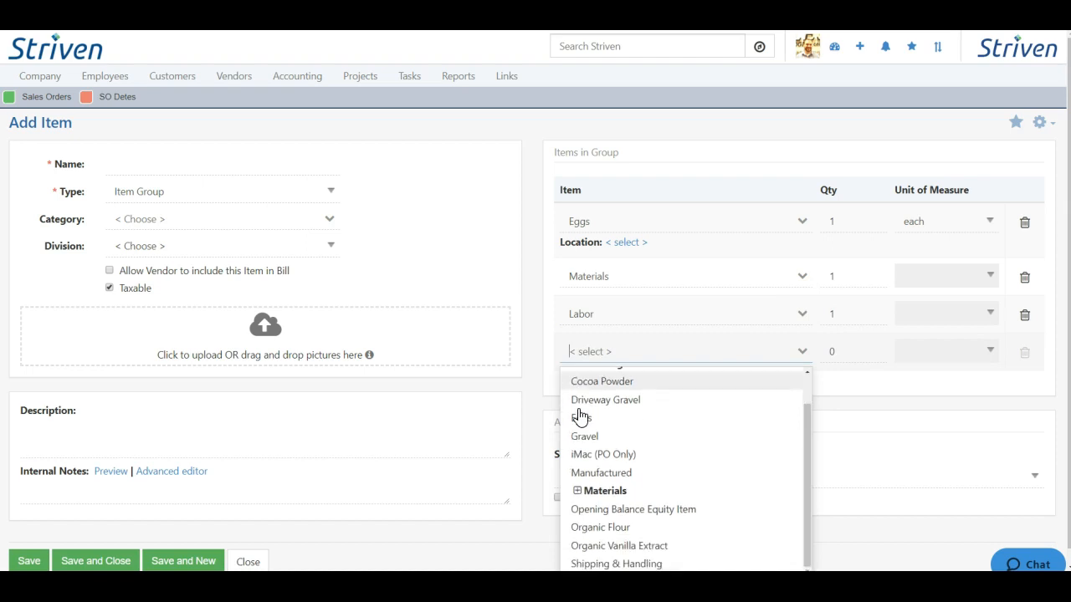
pyautogui.click(598, 474)
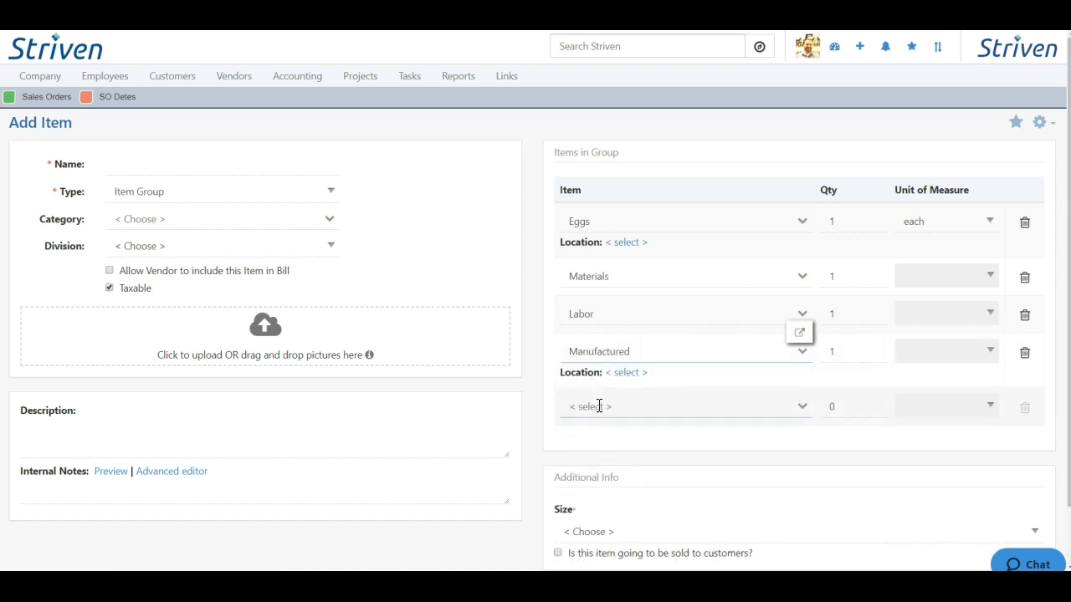
# Set the group quantities to 2 for Eggs and 3 for Labor.
pyautogui.scroll(-1, 569, 381)
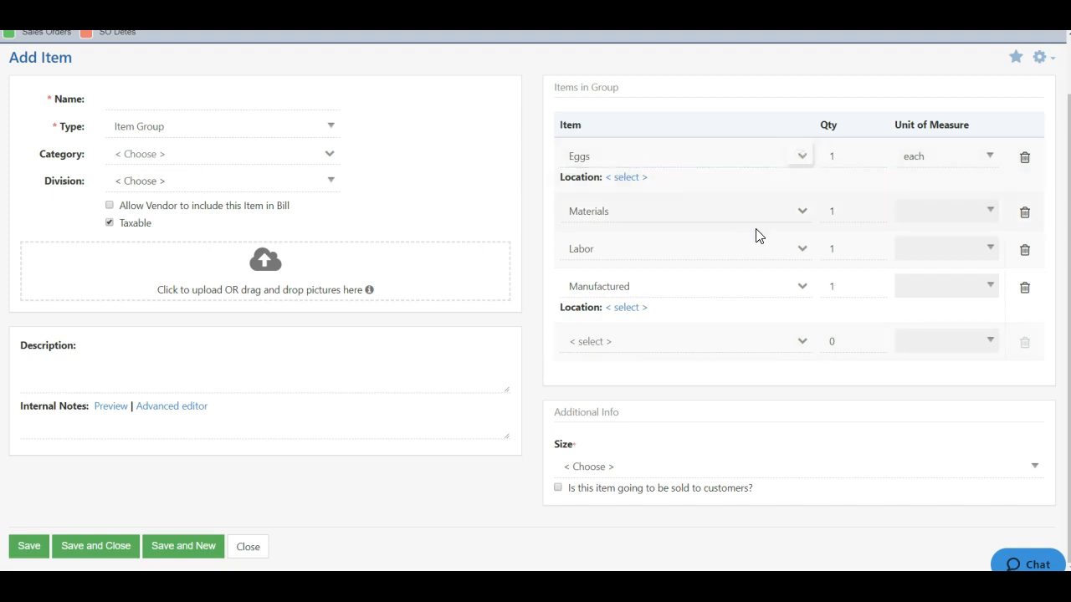
pyautogui.doubleClick(855, 157)
pyautogui.write('2')
pyautogui.doubleClick(848, 248)
pyautogui.write('3')
pyautogui.click(877, 393)
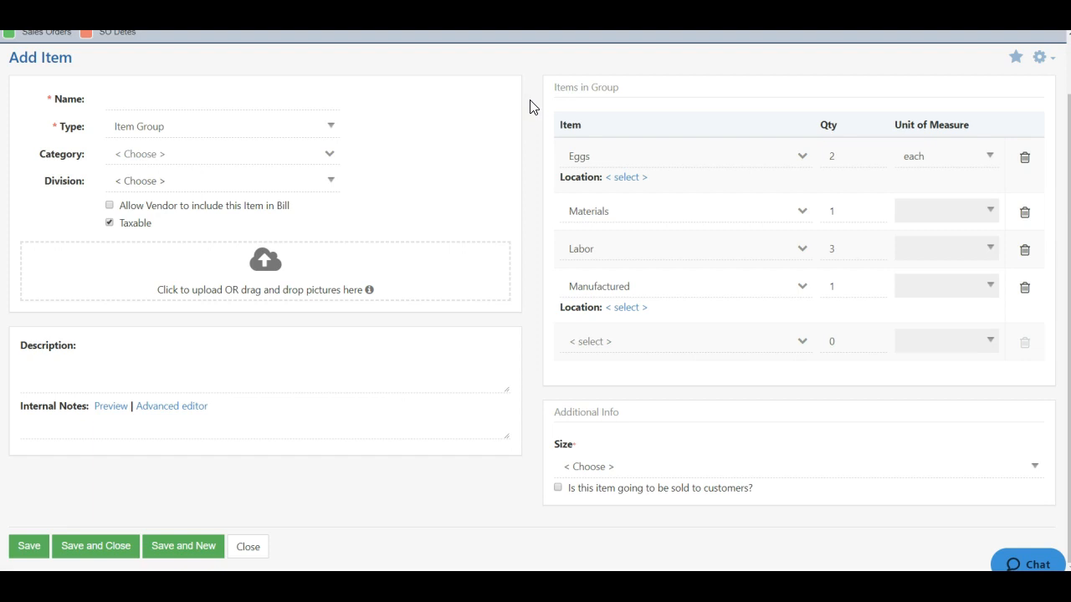
# Change the item's type to Discount, with the category Discount and the division Sales & Marketing.
pyautogui.click(167, 130)
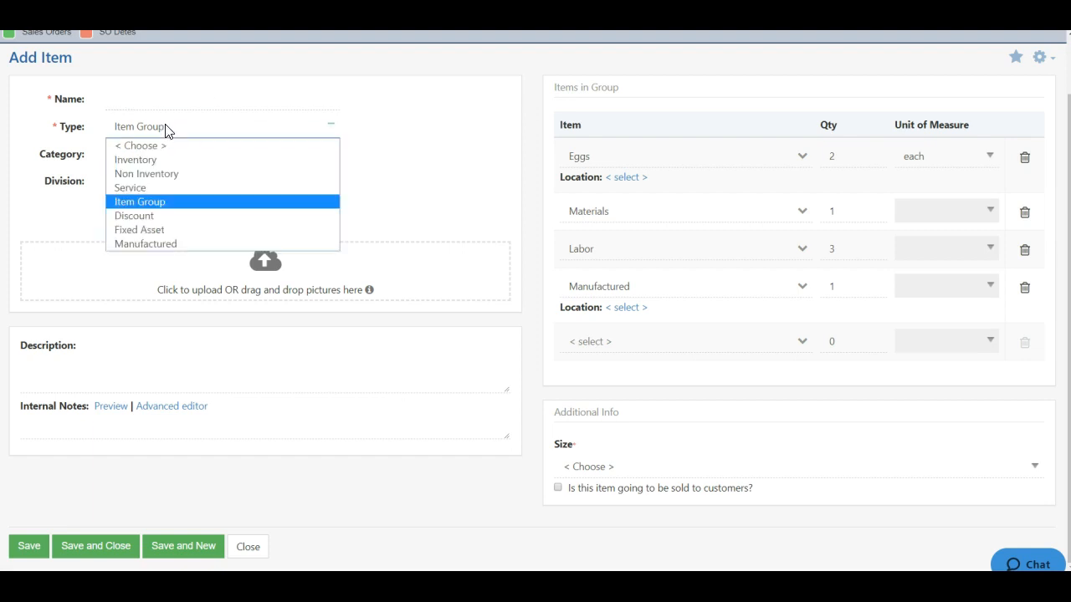
pyautogui.click(165, 219)
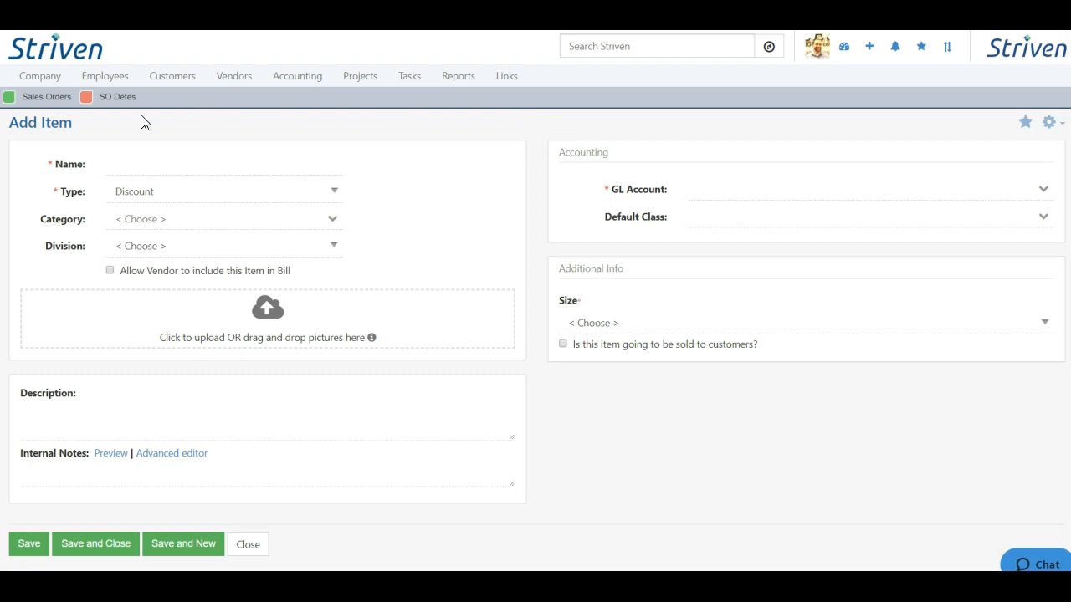
pyautogui.click(173, 211)
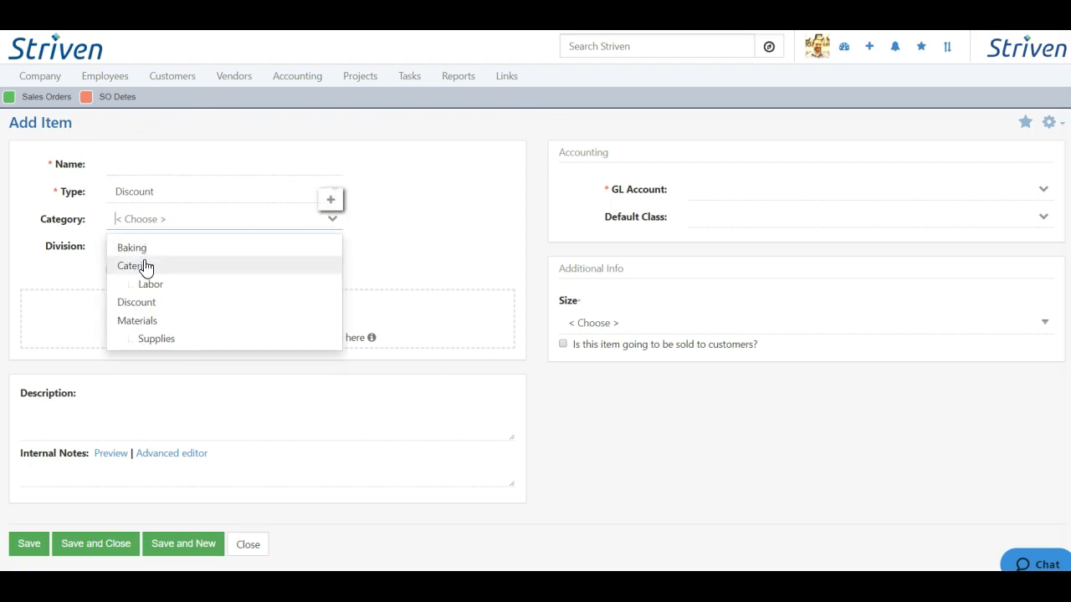
pyautogui.click(144, 306)
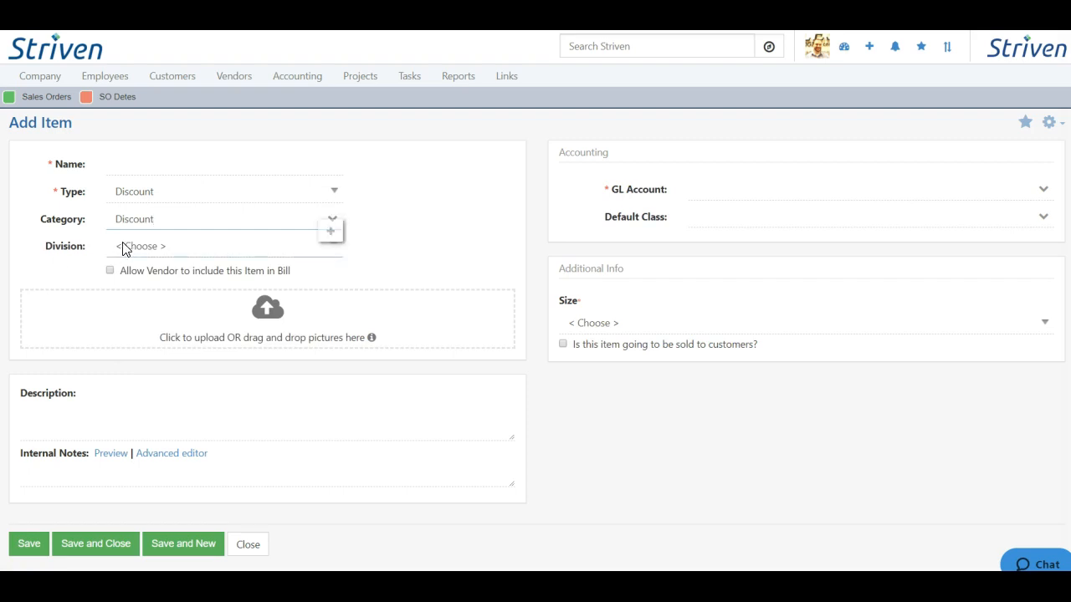
pyautogui.click(175, 245)
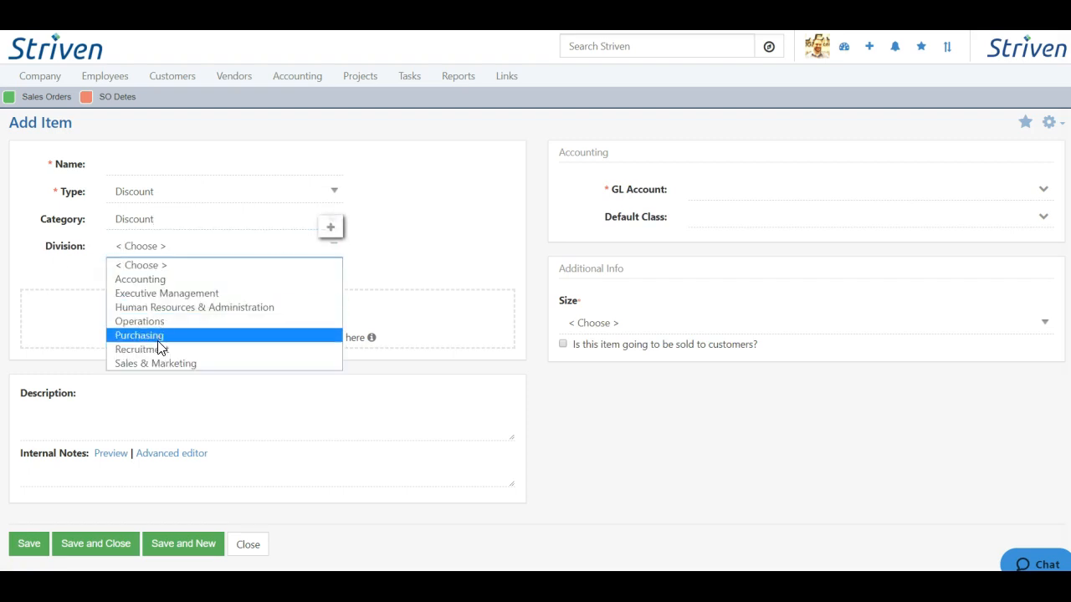
pyautogui.click(159, 364)
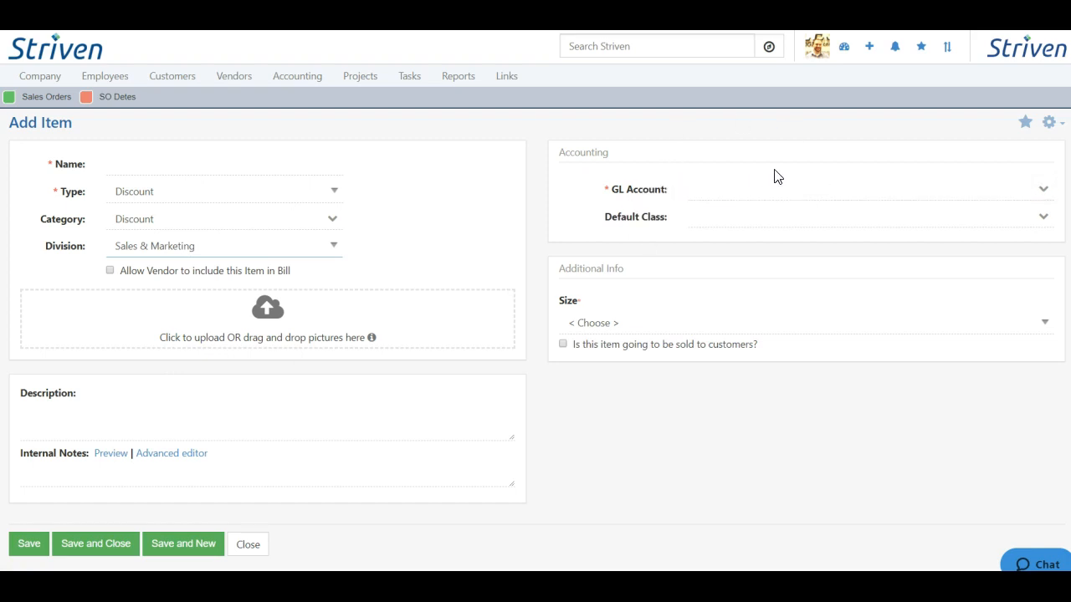
# Set the discount item's GL account to Discounts Given and its default class to Augusta.
pyautogui.click(734, 191)
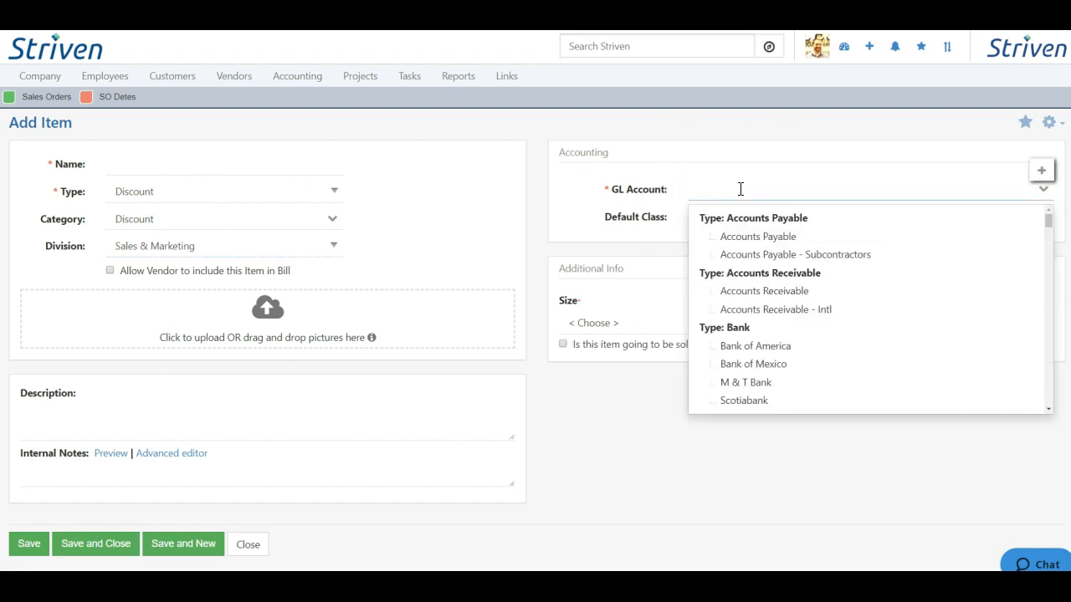
pyautogui.scroll(-6, 795, 339)
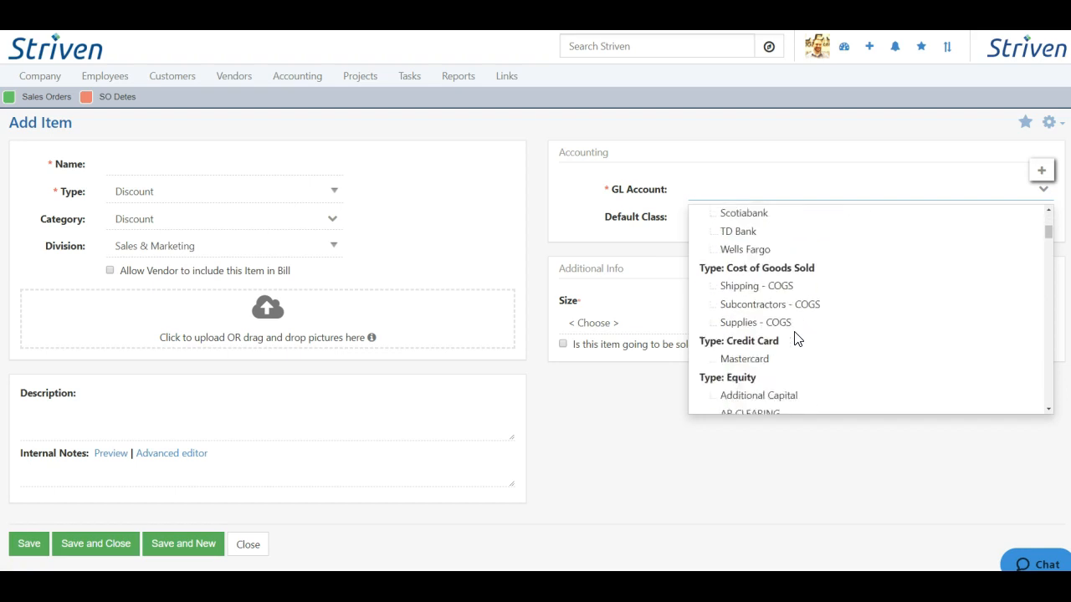
pyautogui.click(782, 316)
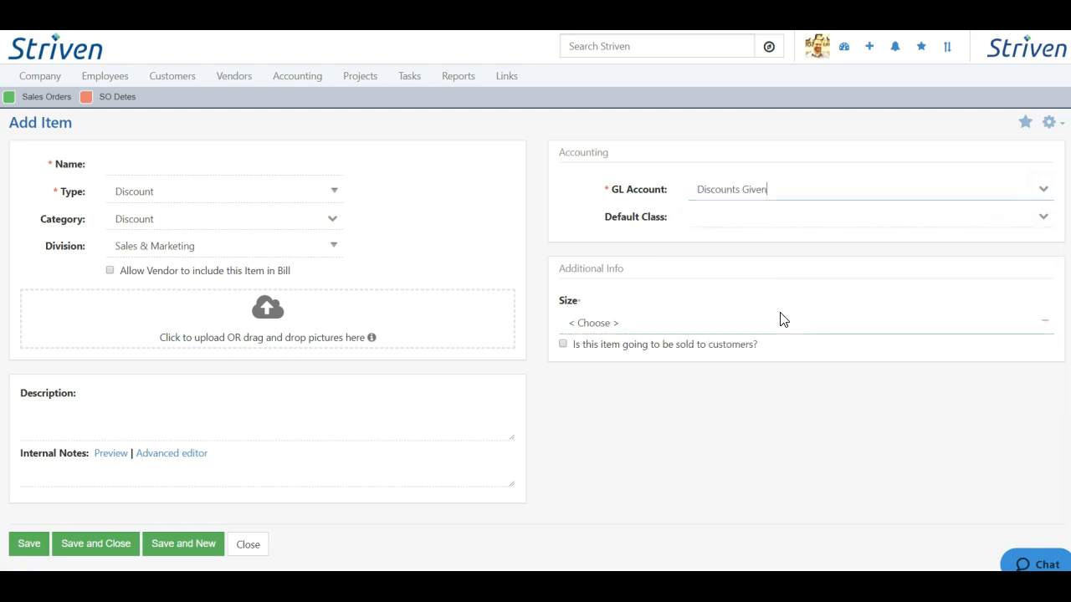
pyautogui.click(727, 219)
pyautogui.click(732, 309)
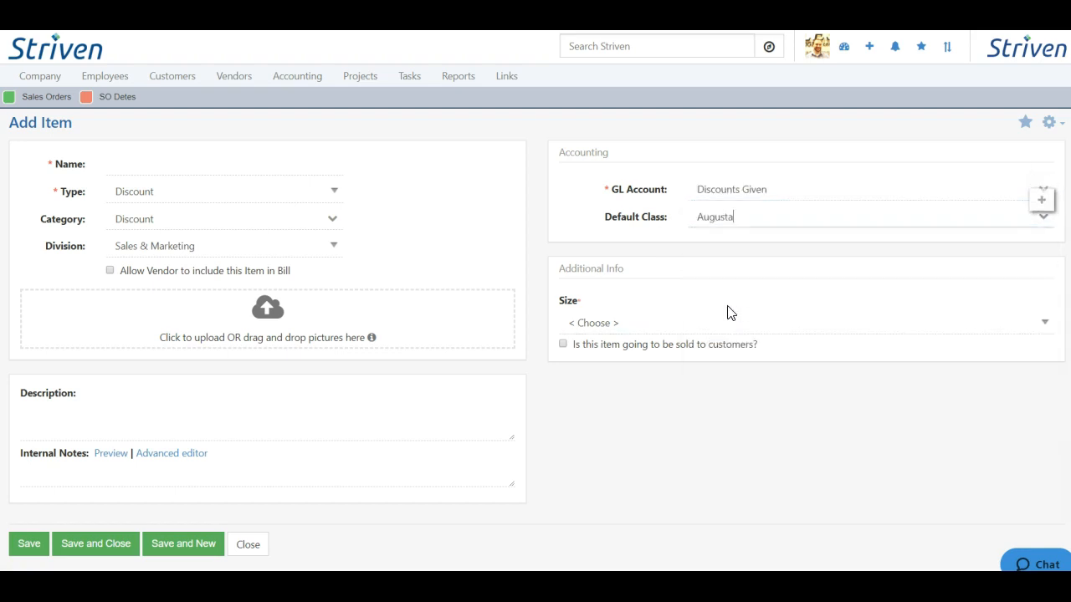
# Change the item's type to Fixed Asset and relate it to the Ipad Pro asset.
pyautogui.click(173, 194)
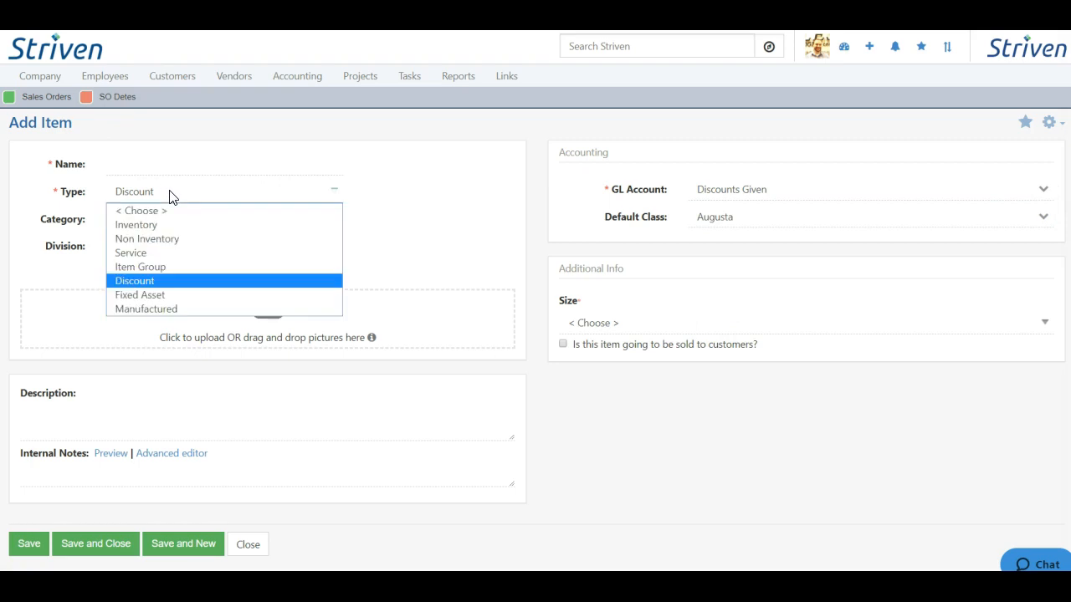
pyautogui.click(155, 297)
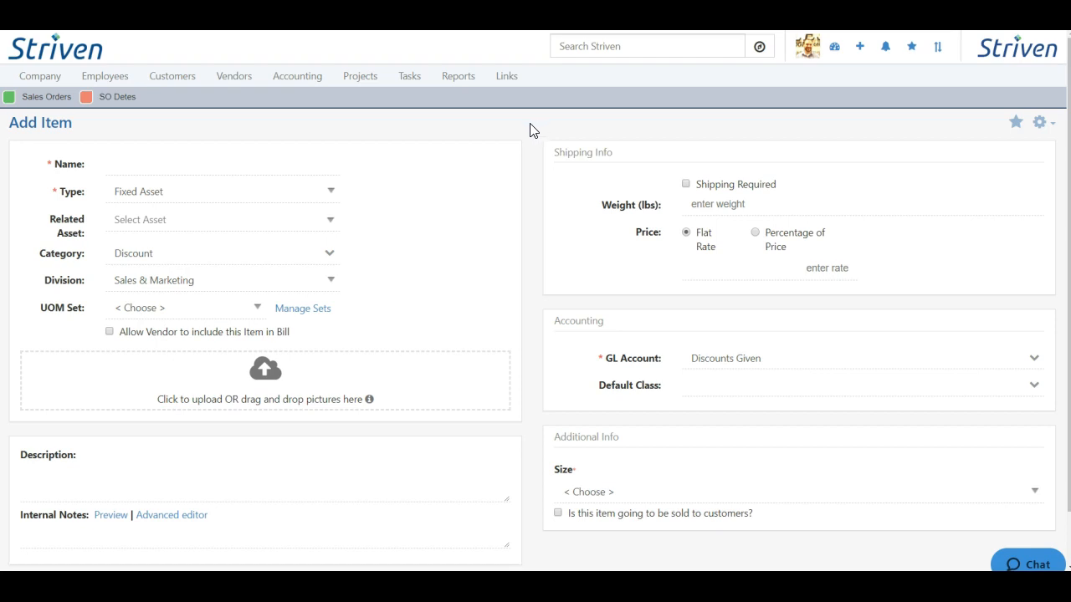
pyautogui.click(187, 222)
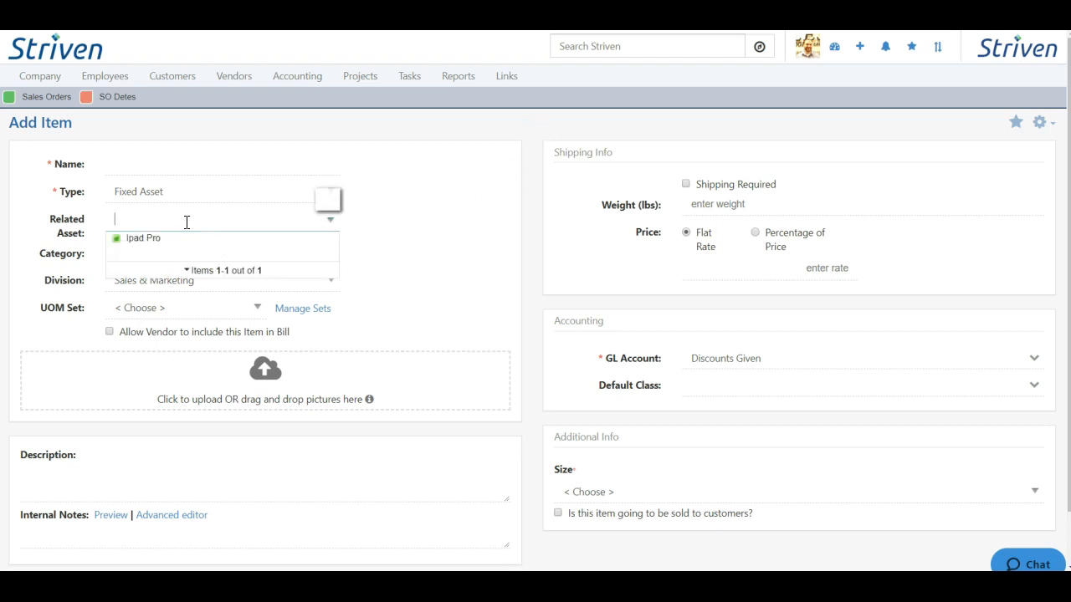
pyautogui.click(147, 247)
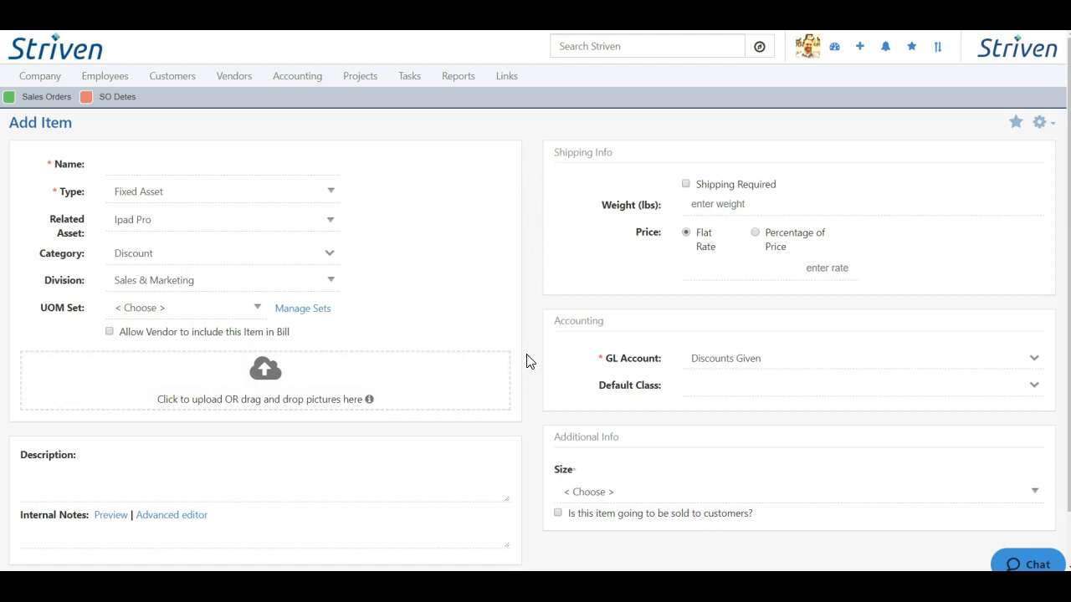
pyautogui.scroll(-1, 527, 361)
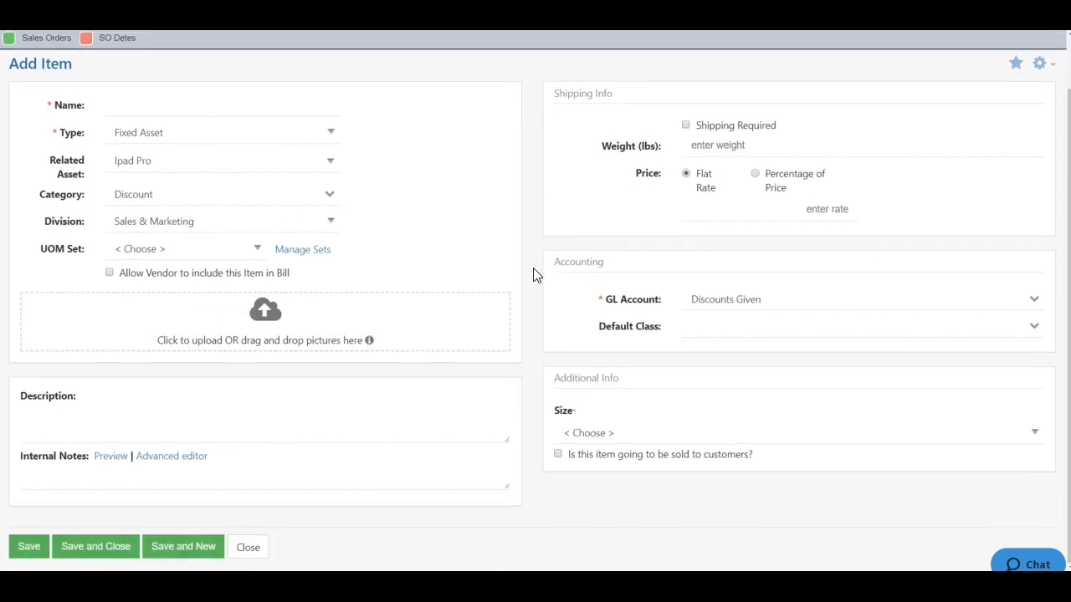
# Examine the description and internal notes fields, including the notes' advanced editor and HTML view, and return to the simple editor.
pyautogui.click(89, 428)
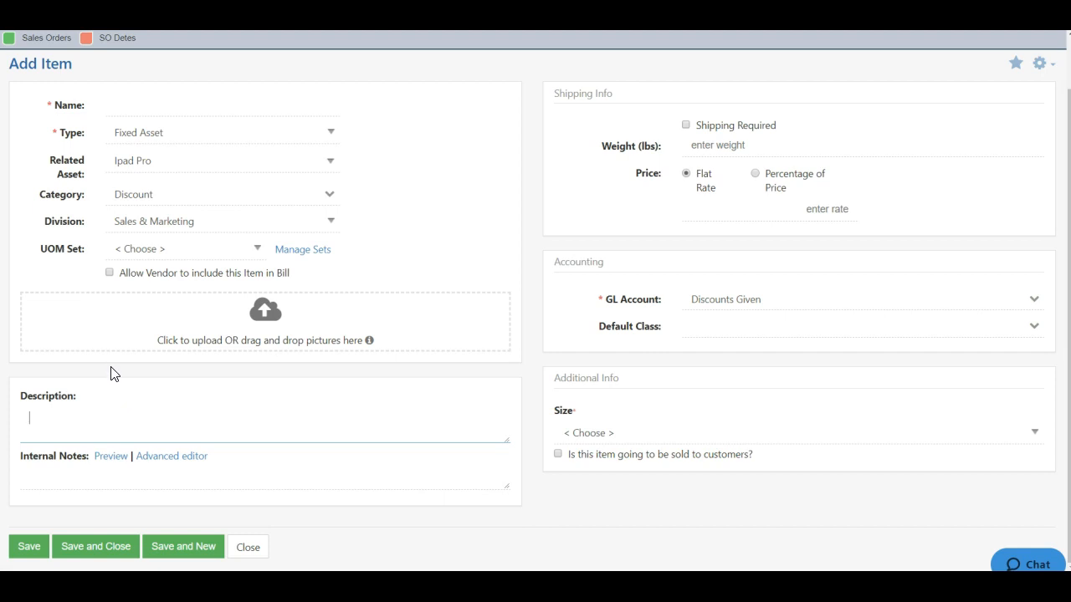
pyautogui.click(164, 474)
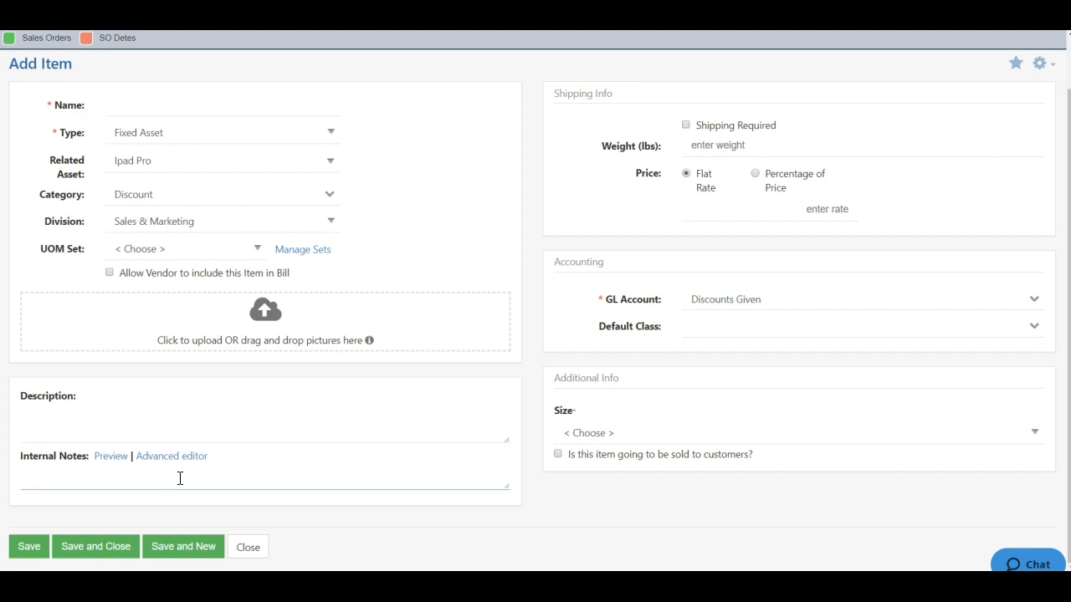
pyautogui.click(175, 458)
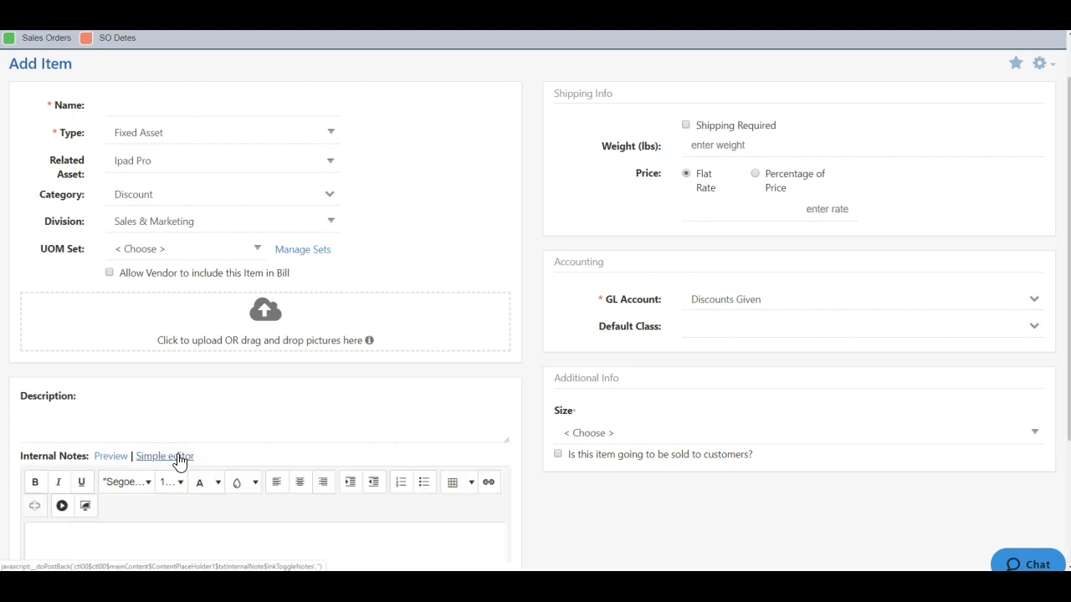
pyautogui.scroll(-2, 177, 469)
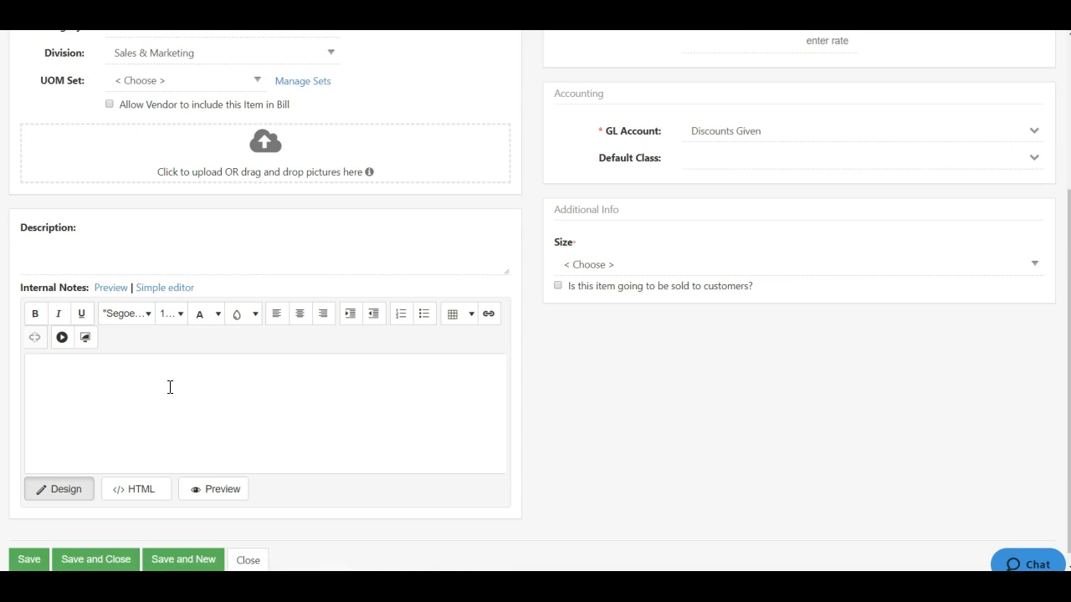
pyautogui.click(137, 497)
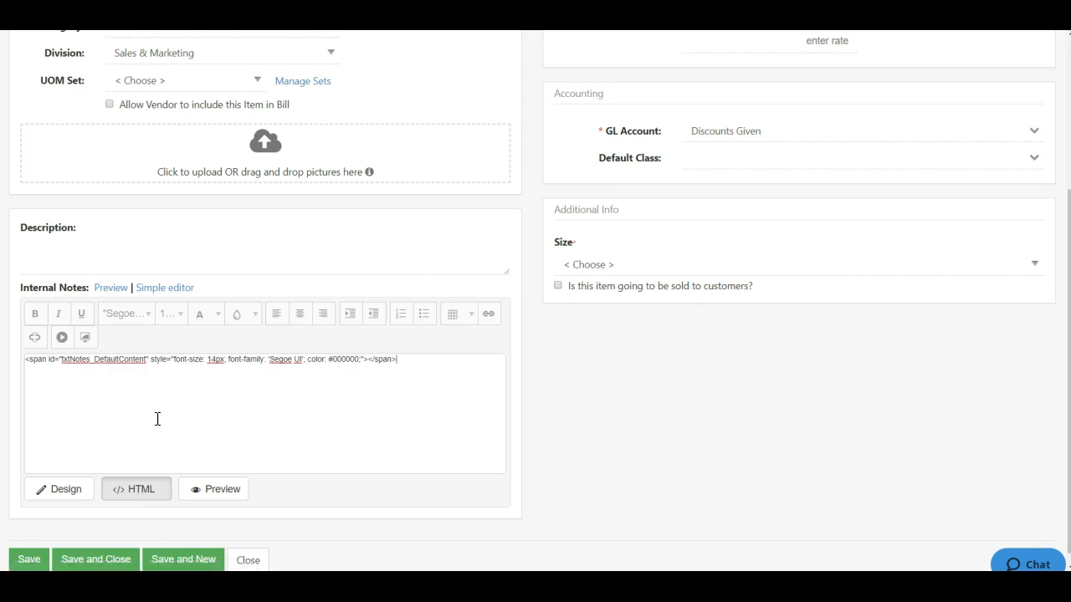
pyautogui.click(55, 495)
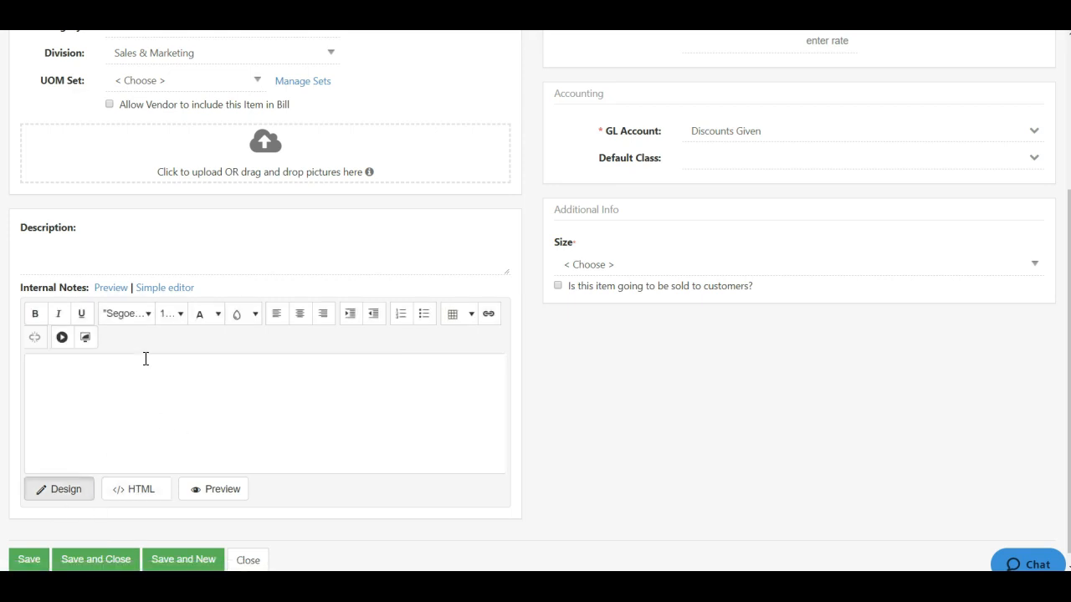
pyautogui.click(156, 288)
pyautogui.click(80, 479)
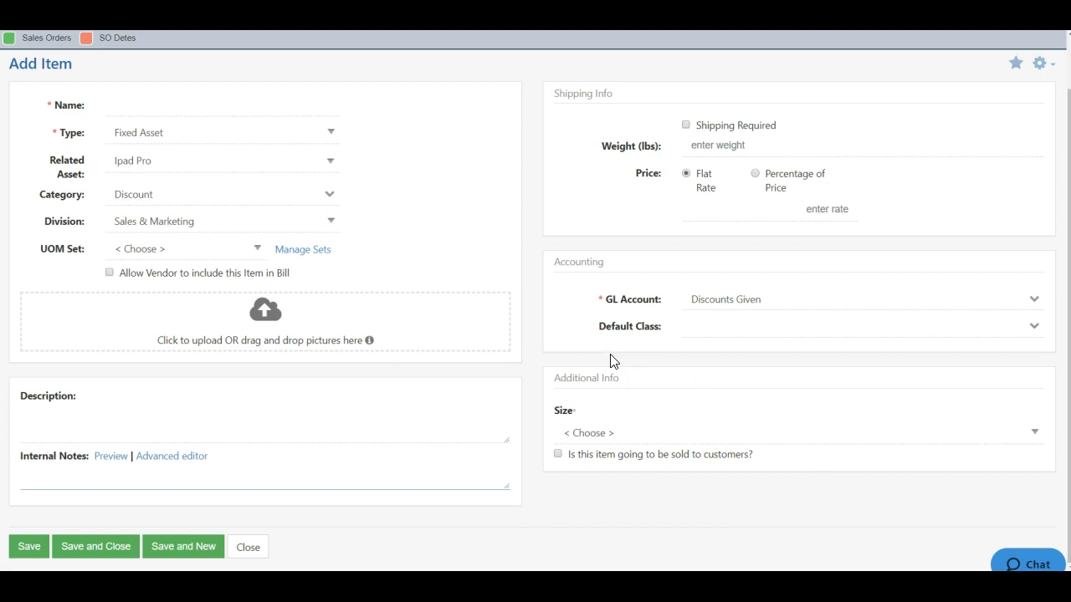
# Set the item's size to 2' and mark it as going to be sold to customers.
pyautogui.click(608, 433)
pyautogui.click(583, 471)
pyautogui.click(558, 454)
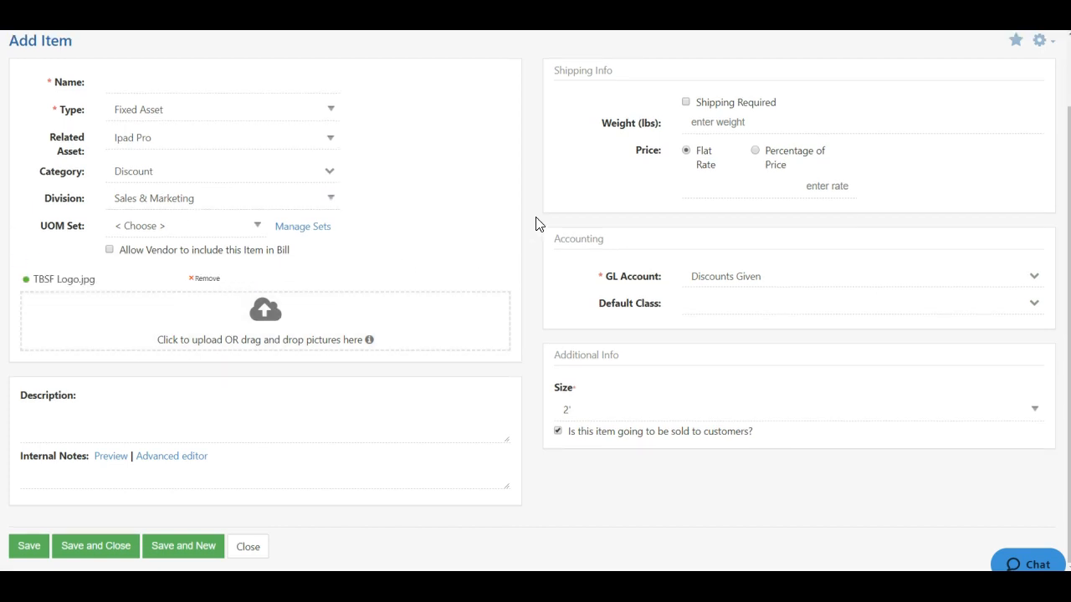
pyautogui.moveTo(370, 345)
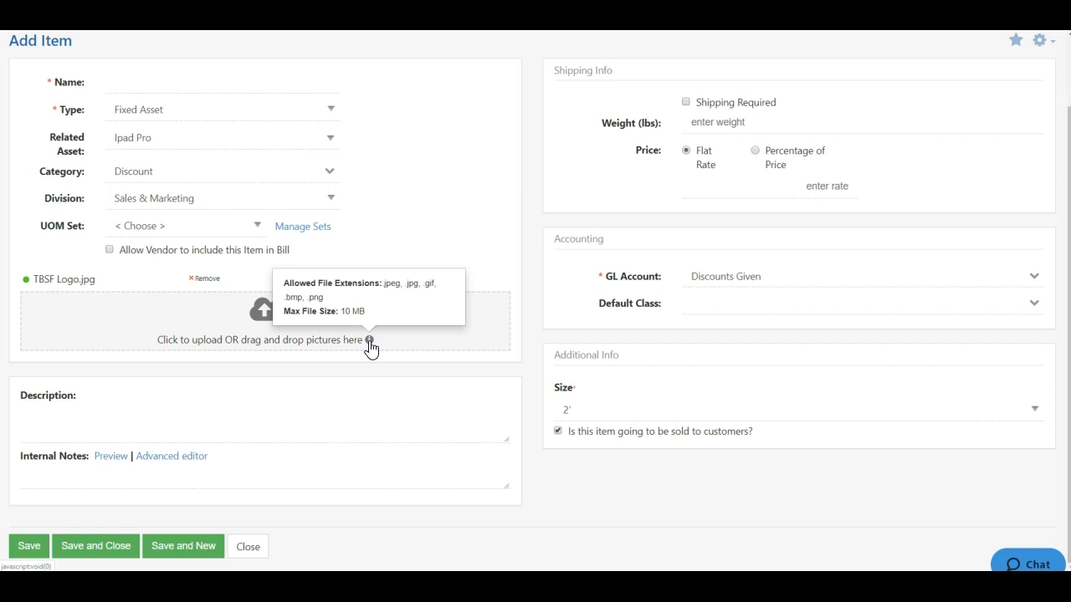
# Name the item iPad Pro and save it.
pyautogui.scroll(1, 485, 229)
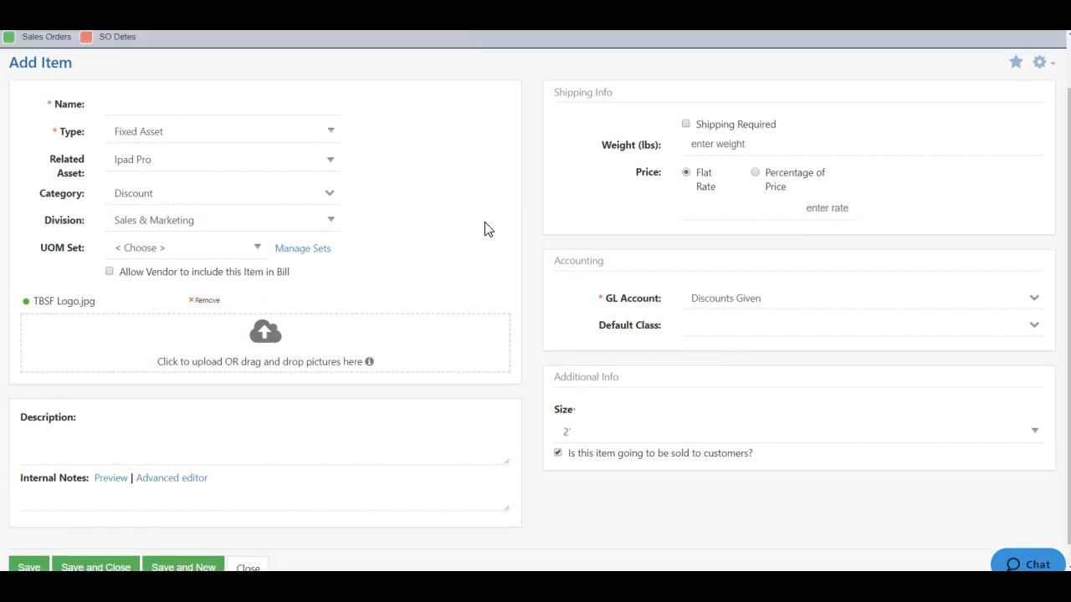
pyautogui.click(172, 164)
pyautogui.write('iPad Pro')
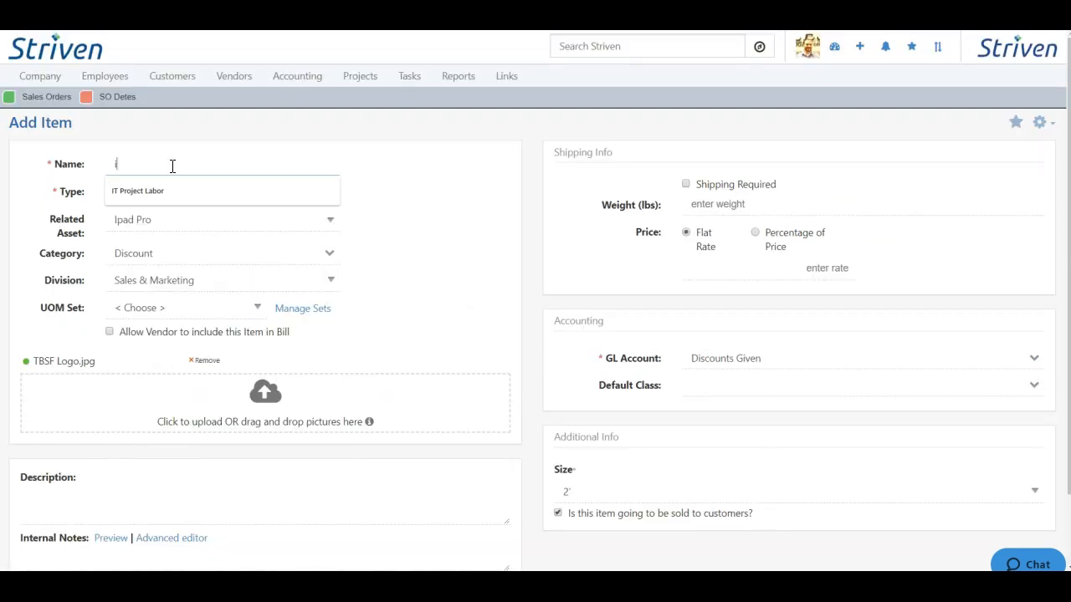
pyautogui.scroll(-1, 513, 189)
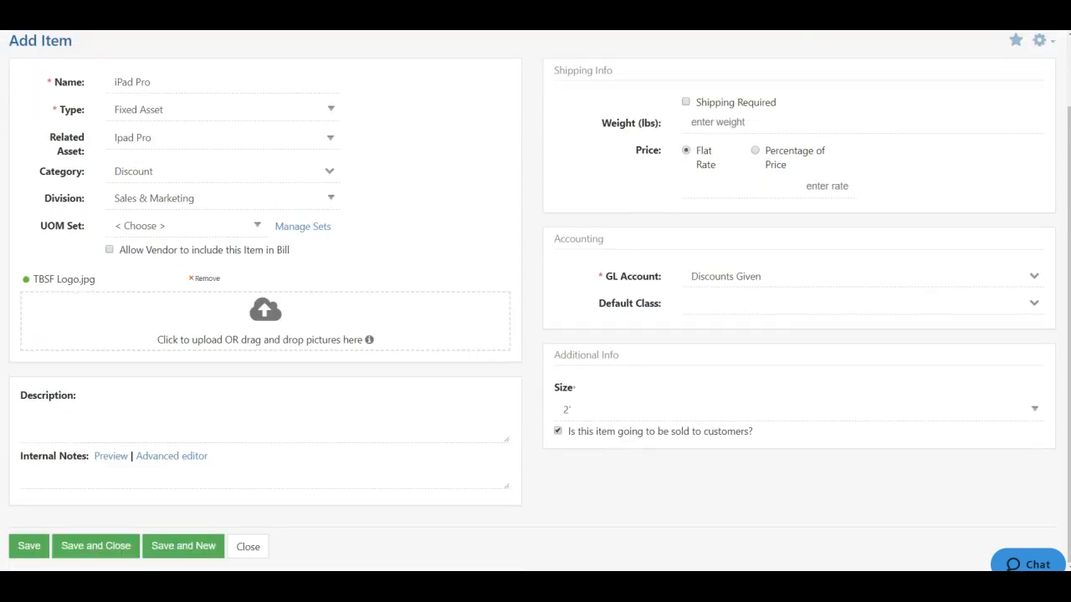
pyautogui.click(29, 547)
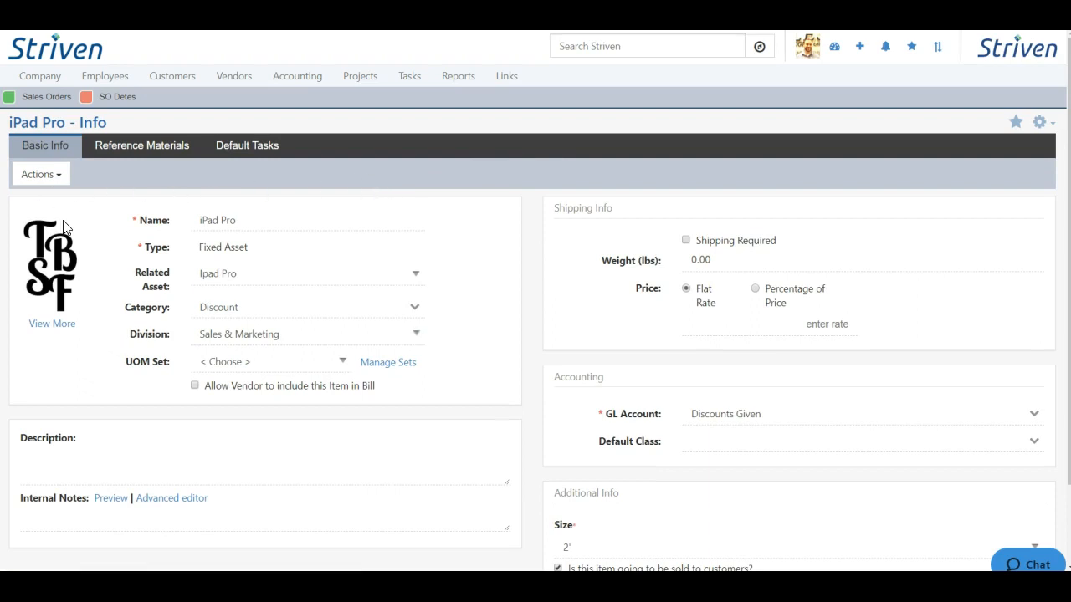
# Examine the saved item's basic info, reference materials, default tasks and available actions.
pyautogui.scroll(-2, 482, 236)
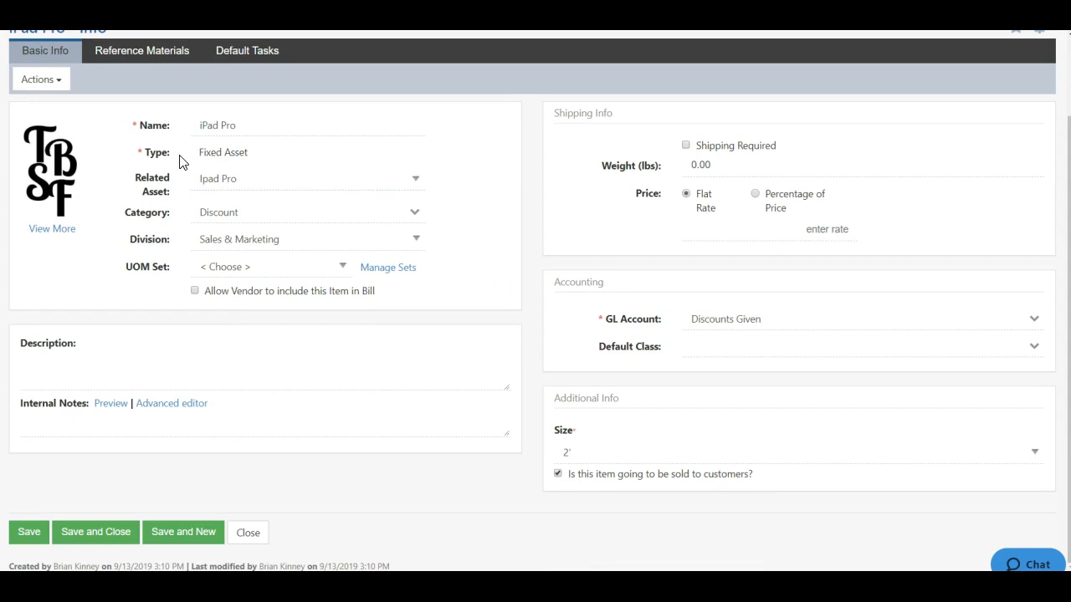
pyautogui.scroll(3, 531, 225)
pyautogui.scroll(-3, 564, 289)
pyautogui.scroll(1, 529, 203)
pyautogui.scroll(2, 529, 203)
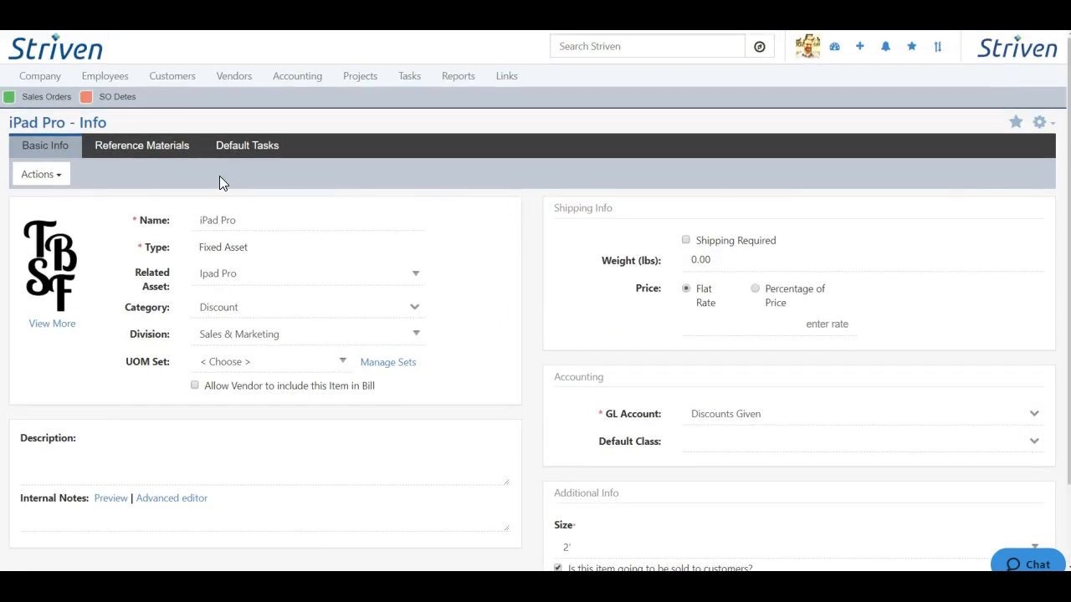
pyautogui.click(141, 146)
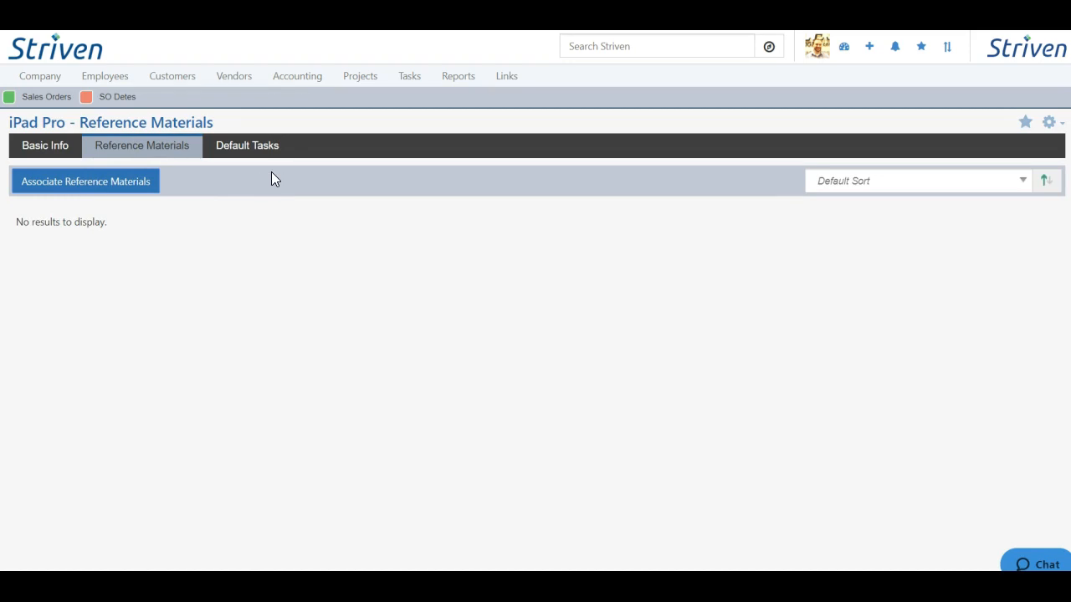
pyautogui.click(248, 149)
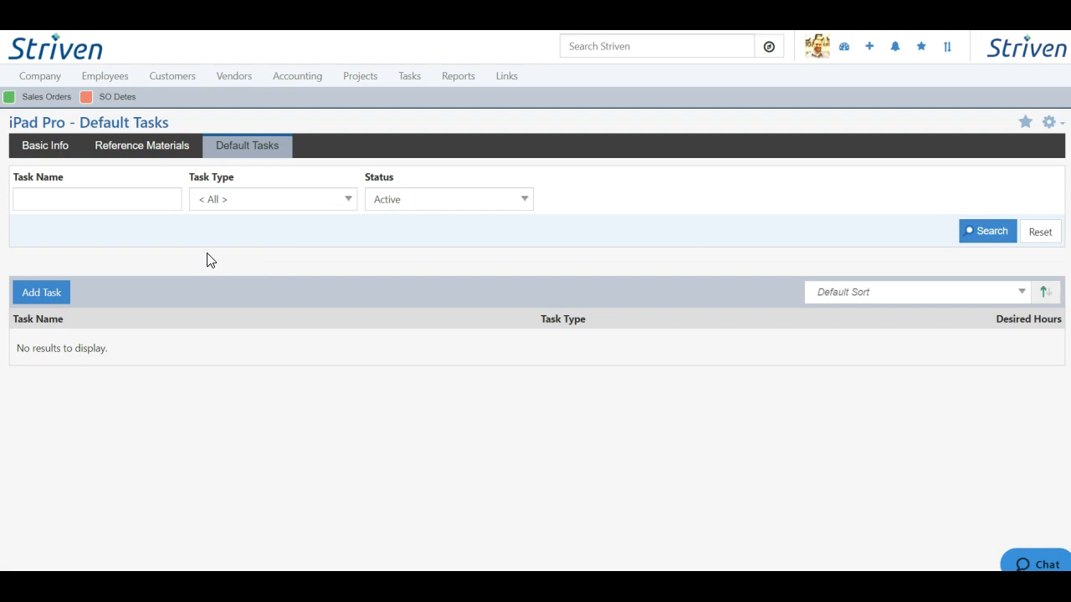
pyautogui.click(46, 152)
pyautogui.click(53, 179)
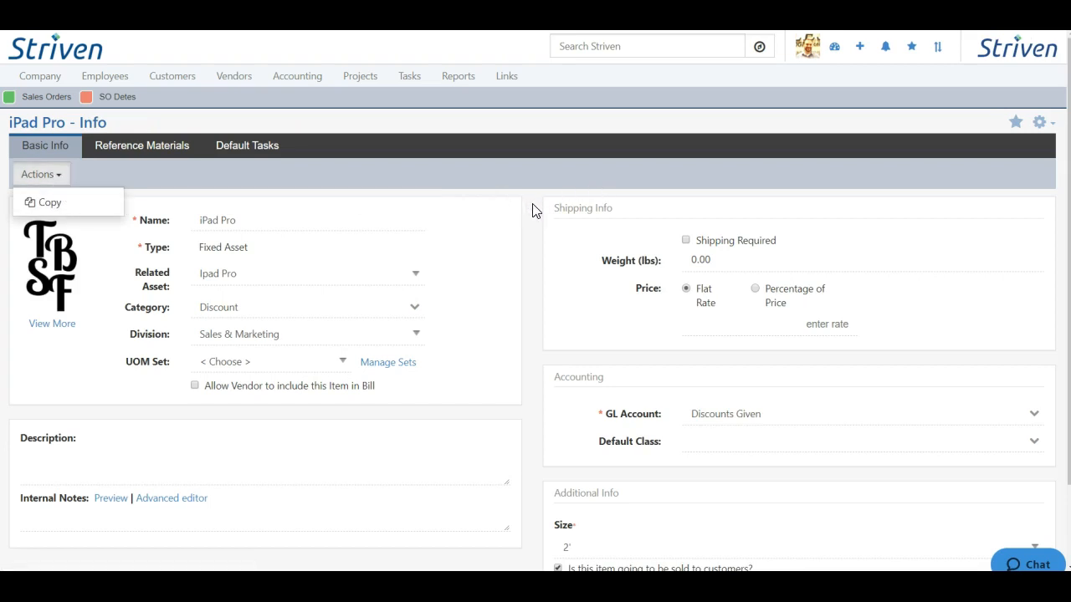
pyautogui.click(538, 306)
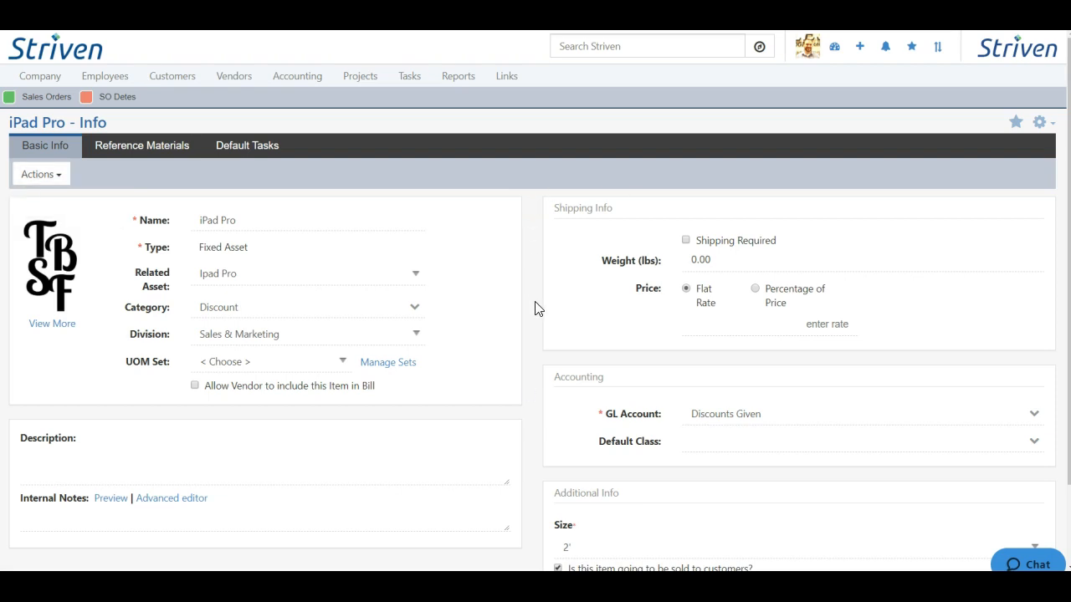
# Set the iPad Pro item's UOM set to Count, then save and close the item.
pyautogui.scroll(-2, 538, 308)
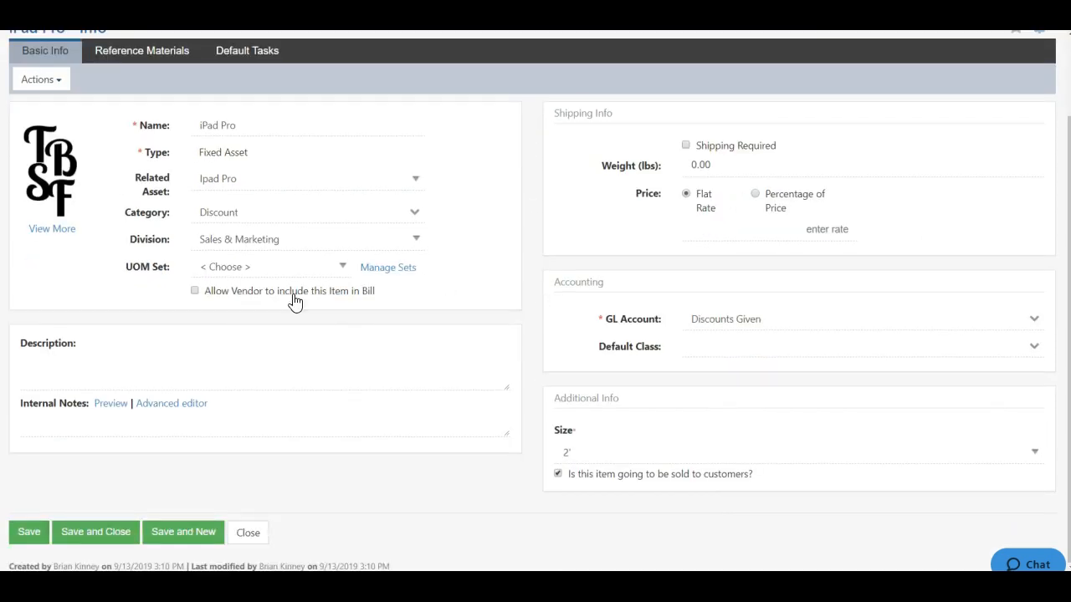
pyautogui.click(243, 268)
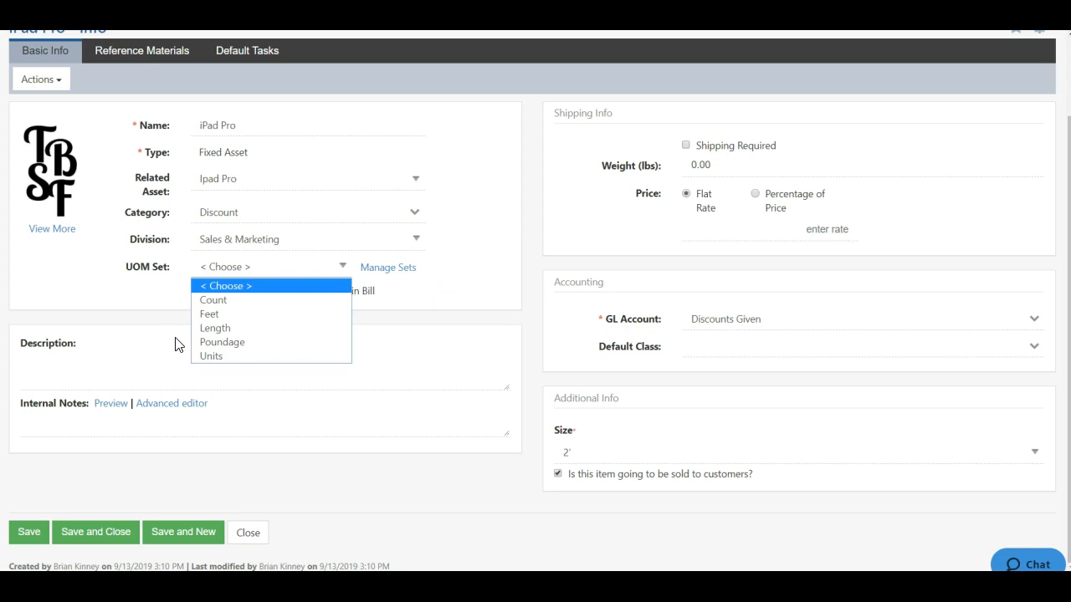
pyautogui.click(209, 300)
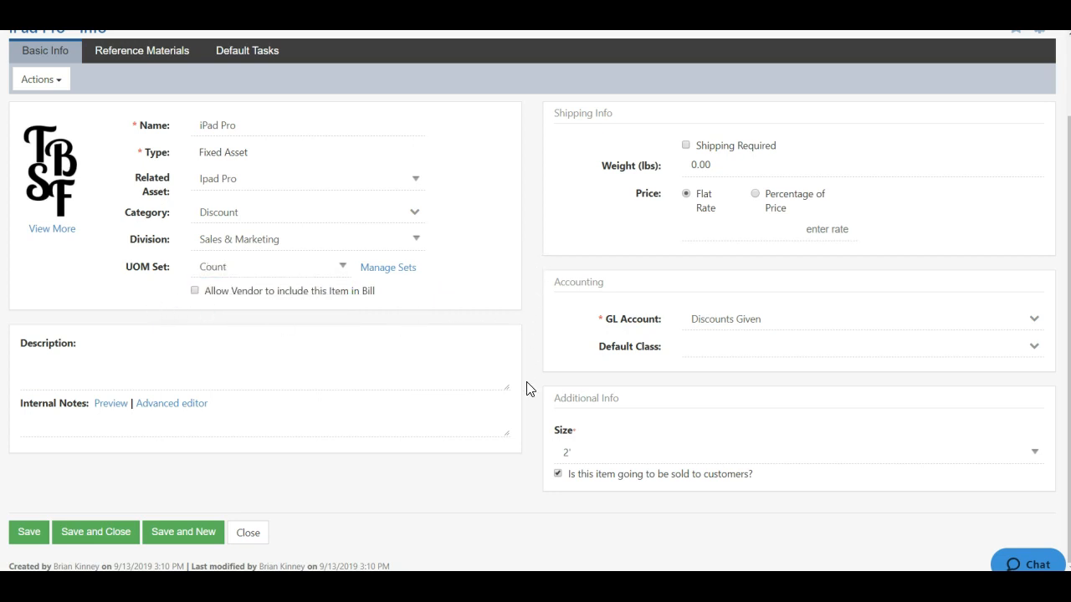
pyautogui.click(97, 536)
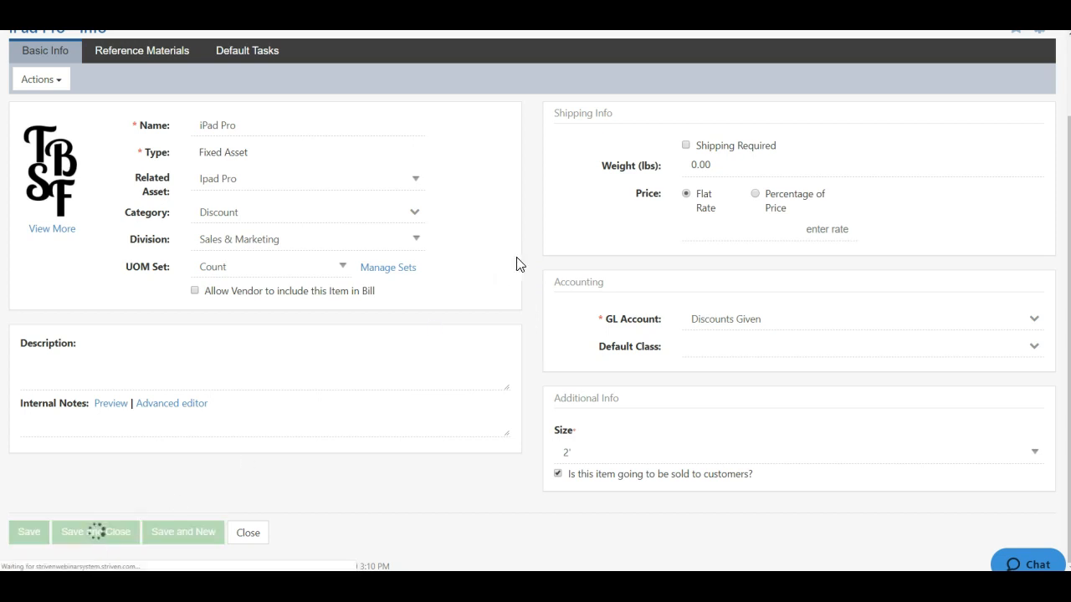
# Look through the Items list and open the items import page.
pyautogui.scroll(-3, 544, 201)
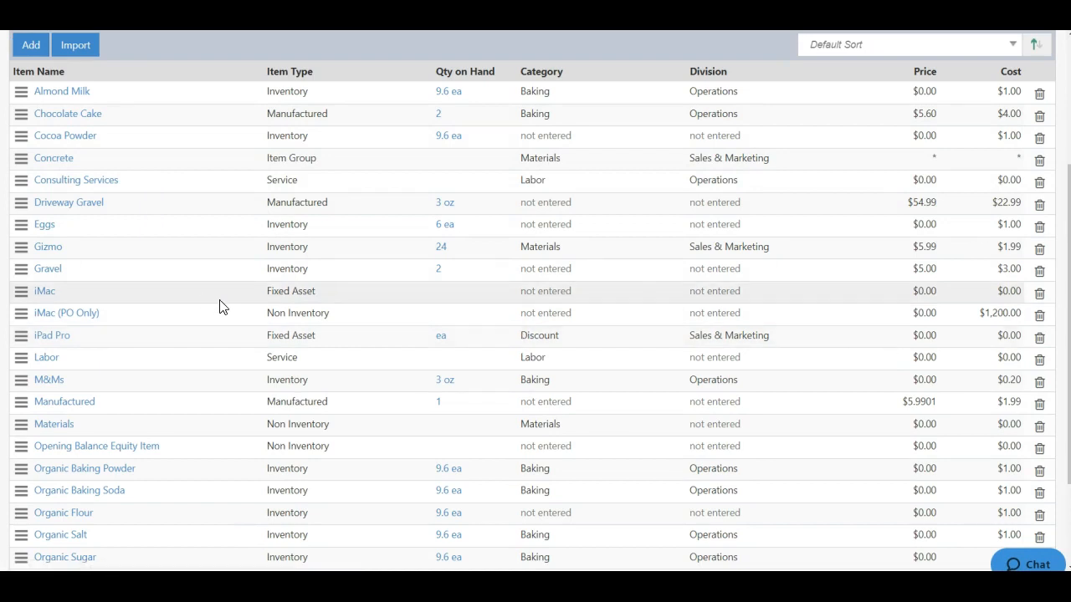
pyautogui.scroll(3, 220, 311)
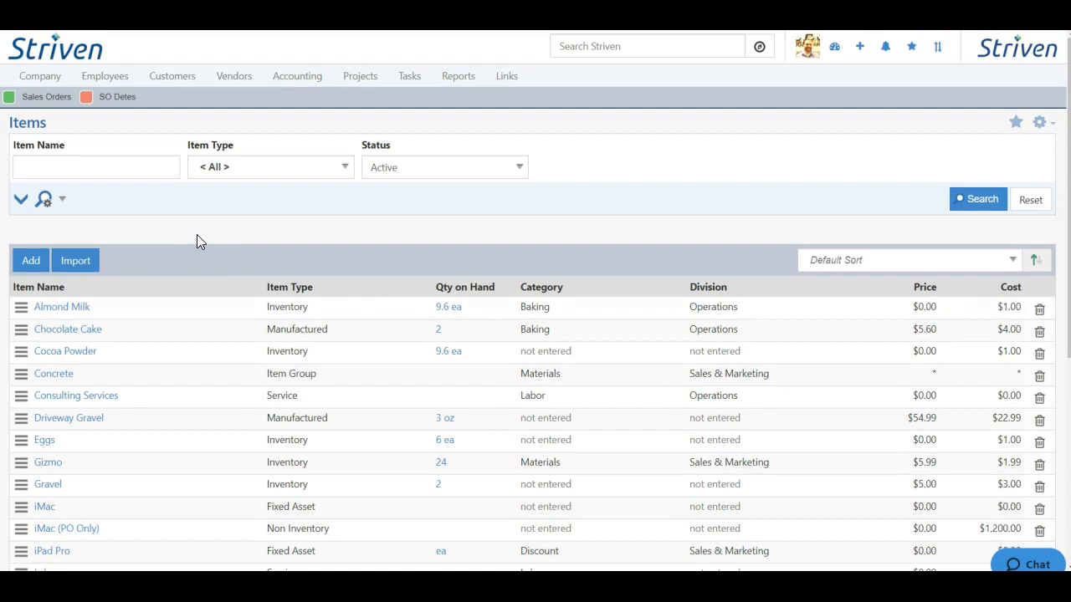
pyautogui.click(80, 264)
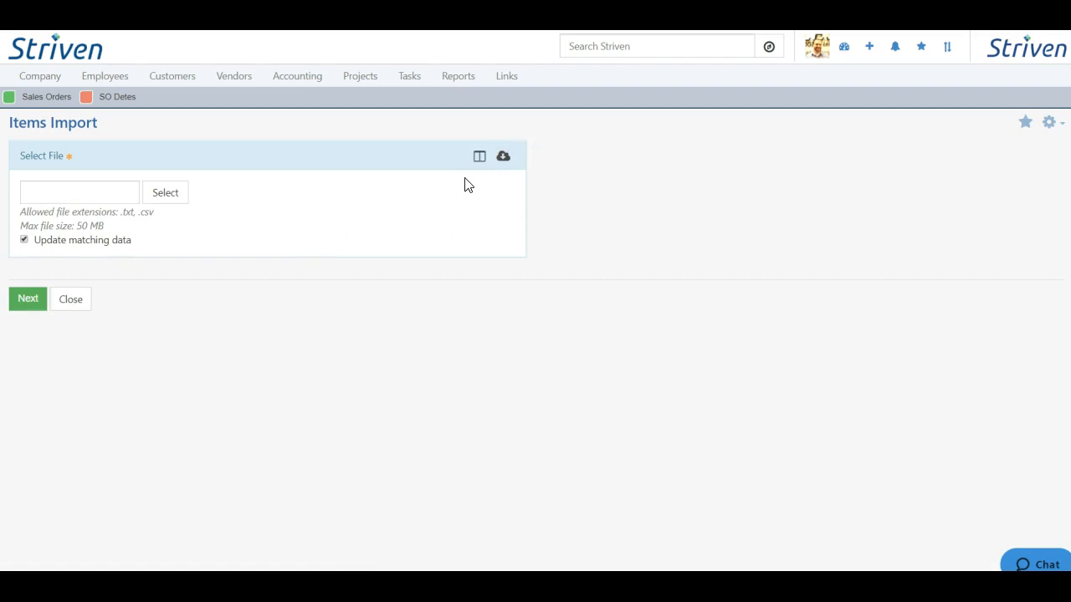
# Download the sample items import CSV, view its column headers in Excel, and return to the Items Import page.
pyautogui.click(505, 160)
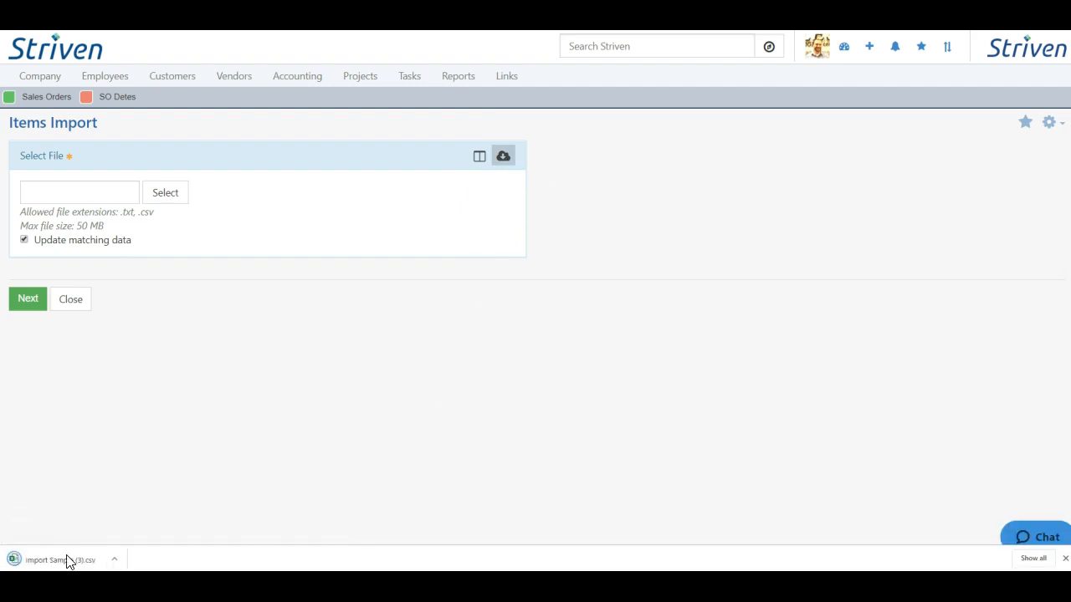
pyautogui.click(62, 561)
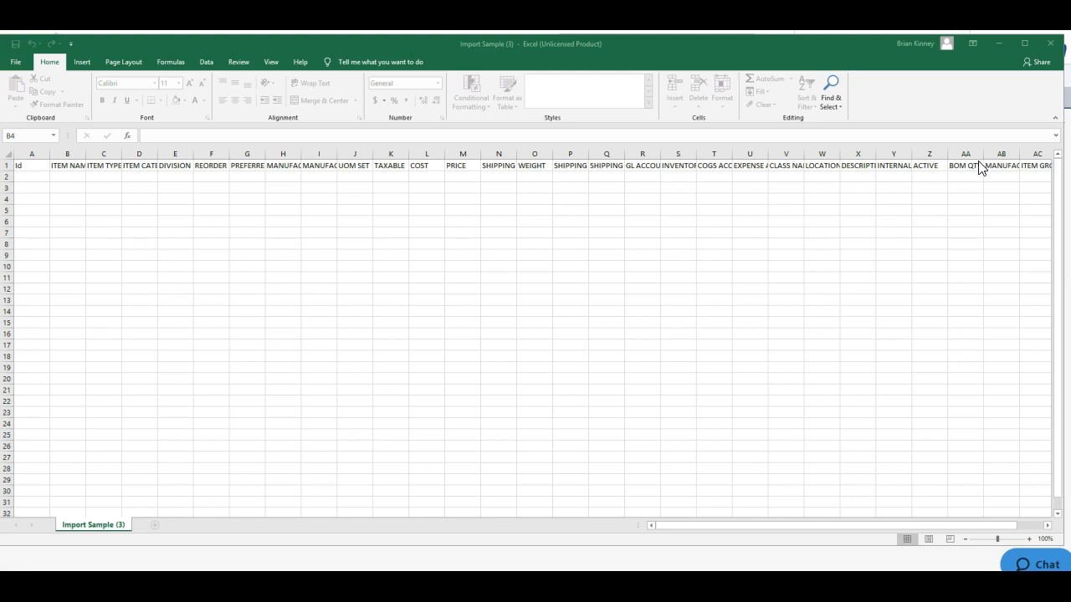
pyautogui.click(1000, 43)
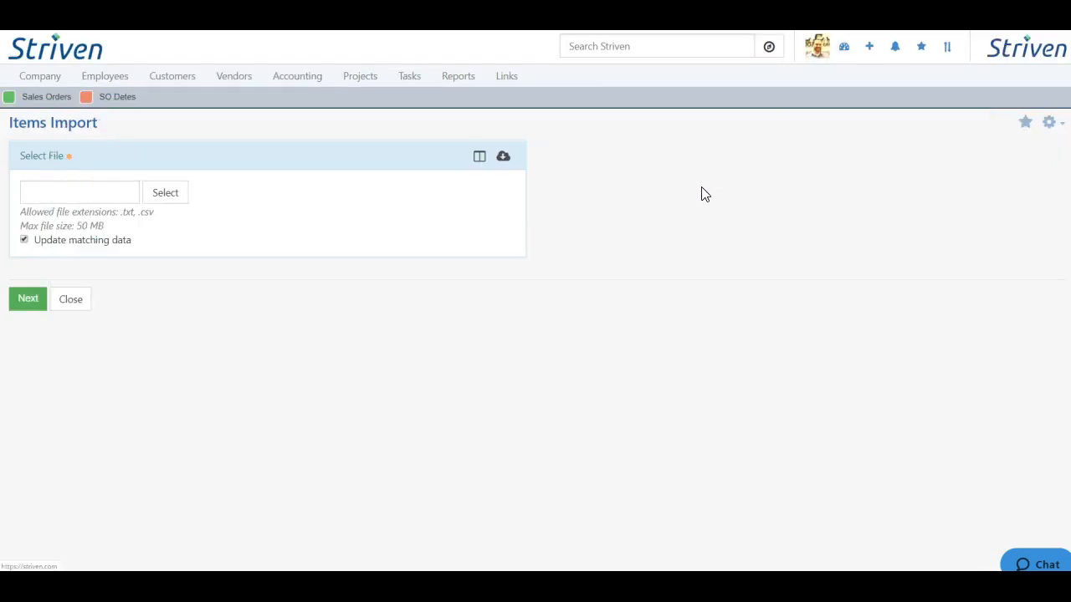
# Review the Import Mapping's column headers, data types and descriptions, and turn off Update matching data for the items import.
pyautogui.click(480, 156)
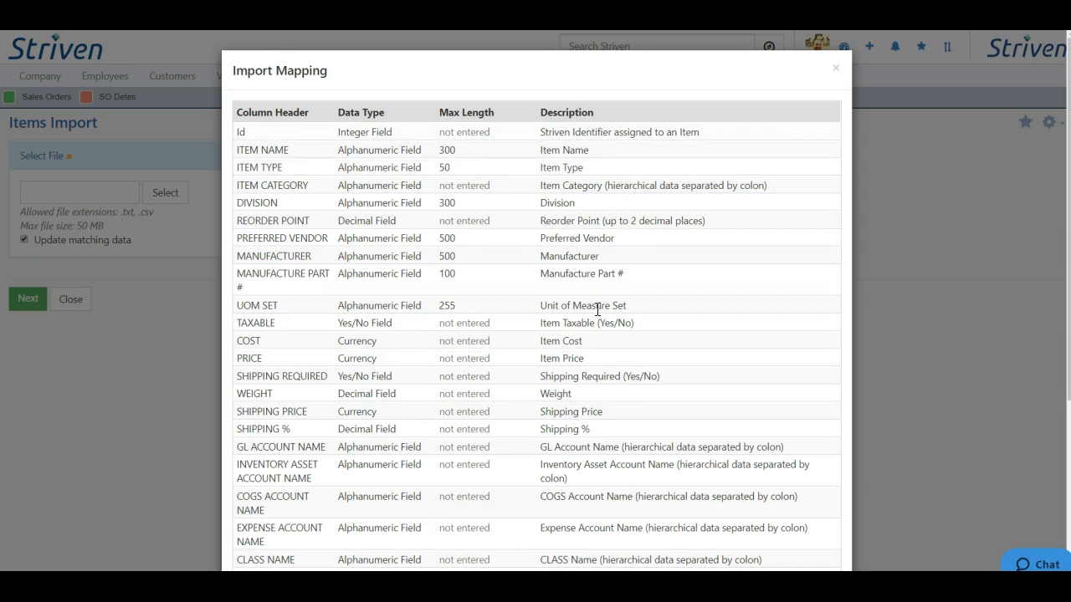
pyautogui.scroll(-3, 583, 359)
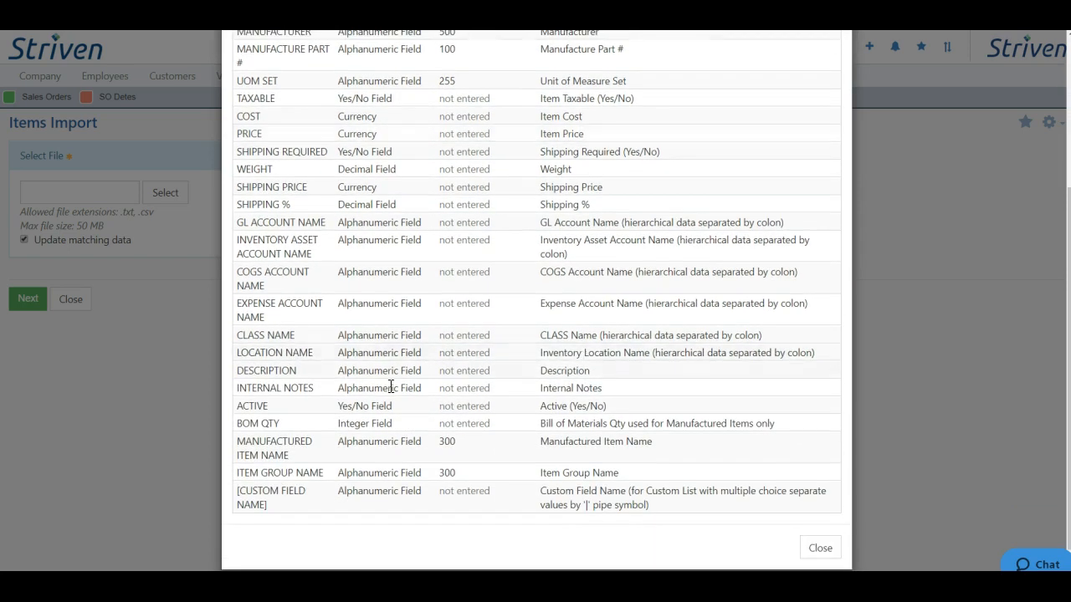
pyautogui.scroll(3, 311, 287)
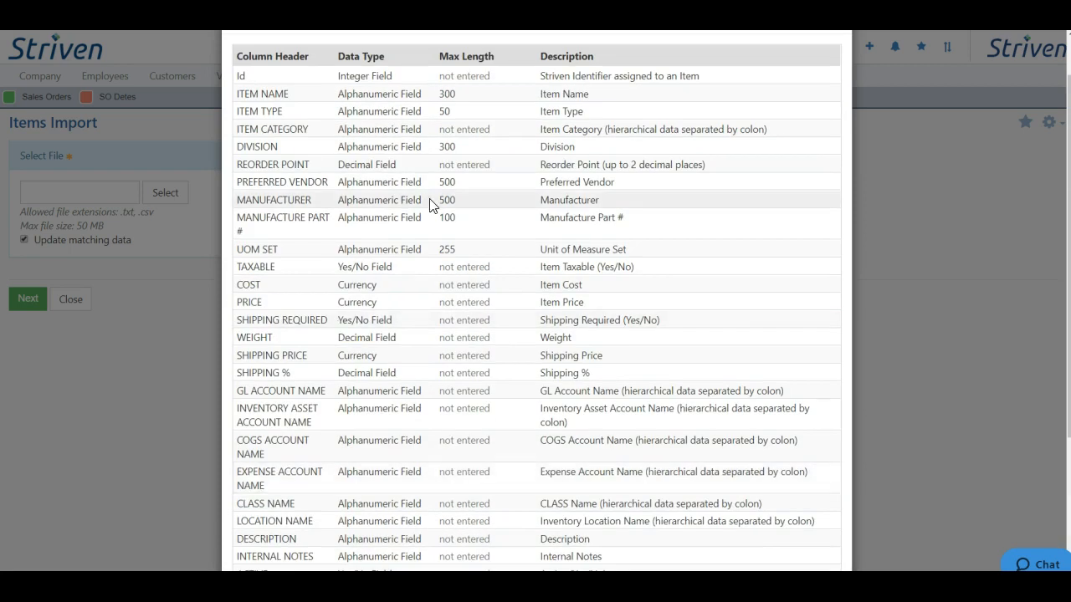
pyautogui.scroll(1, 770, 188)
pyautogui.click(836, 70)
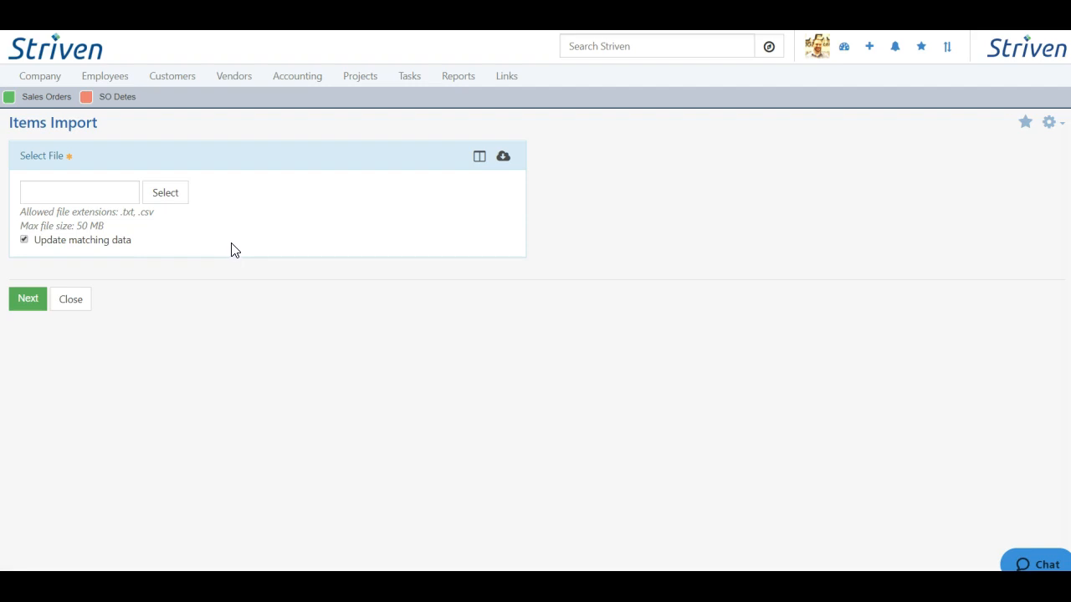
pyautogui.click(24, 240)
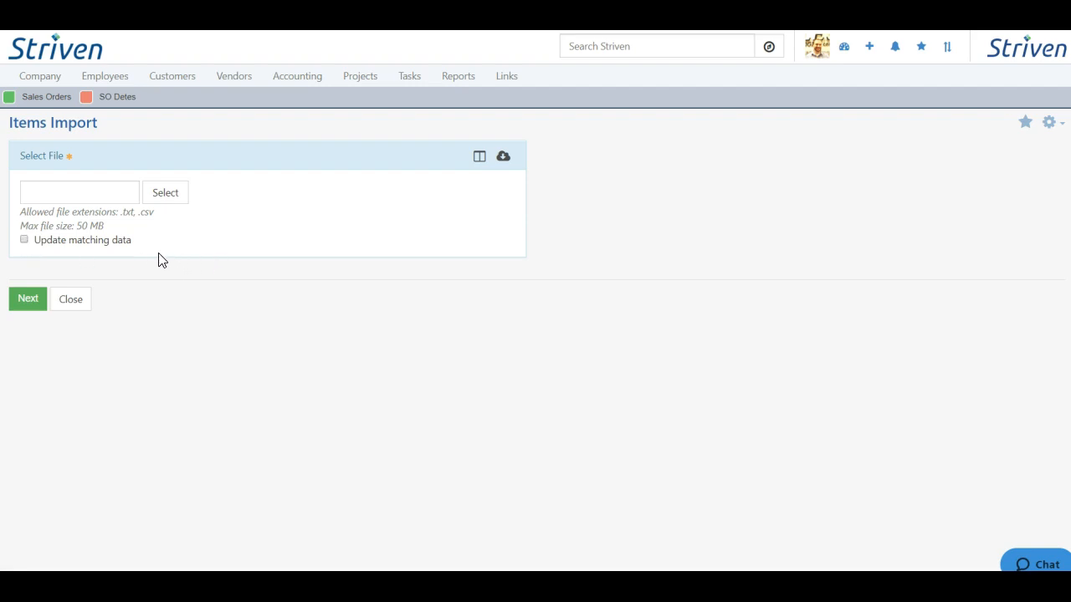